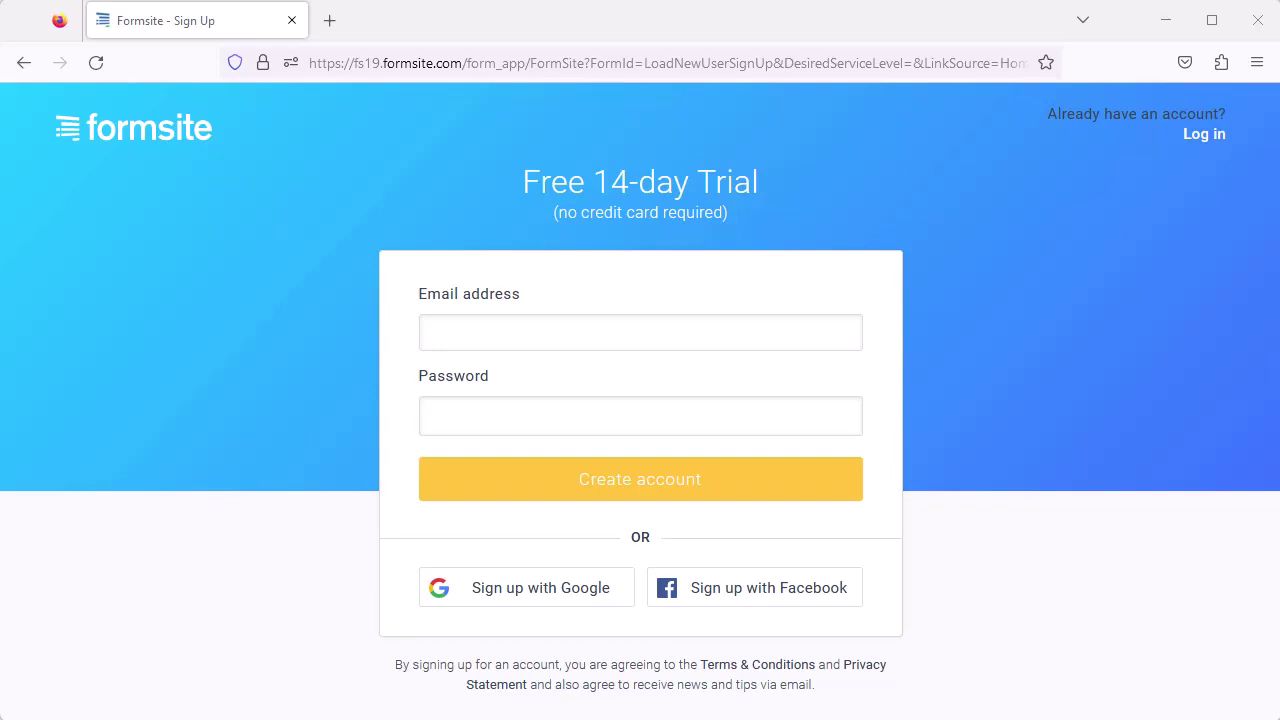
# Sign up for a free-trial Formsite account with an email address and password.
pyautogui.click(506, 332)
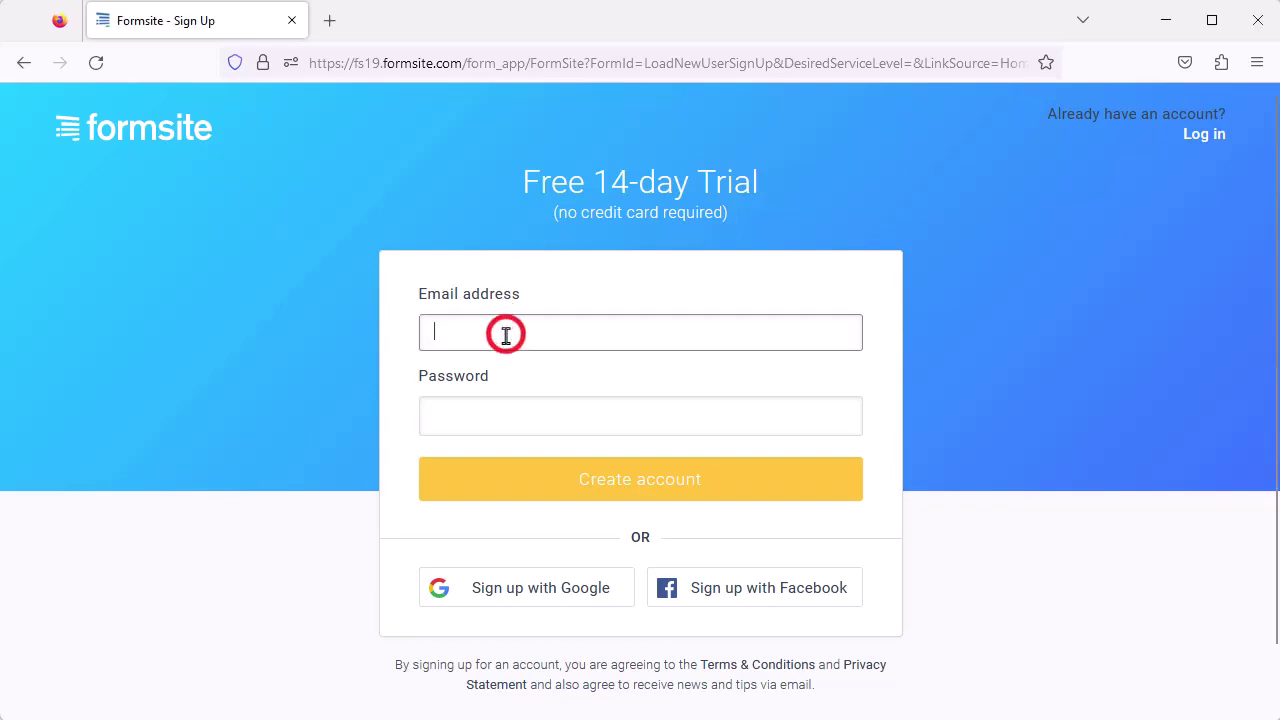
pyautogui.press('Tab')
pyautogui.write('********')
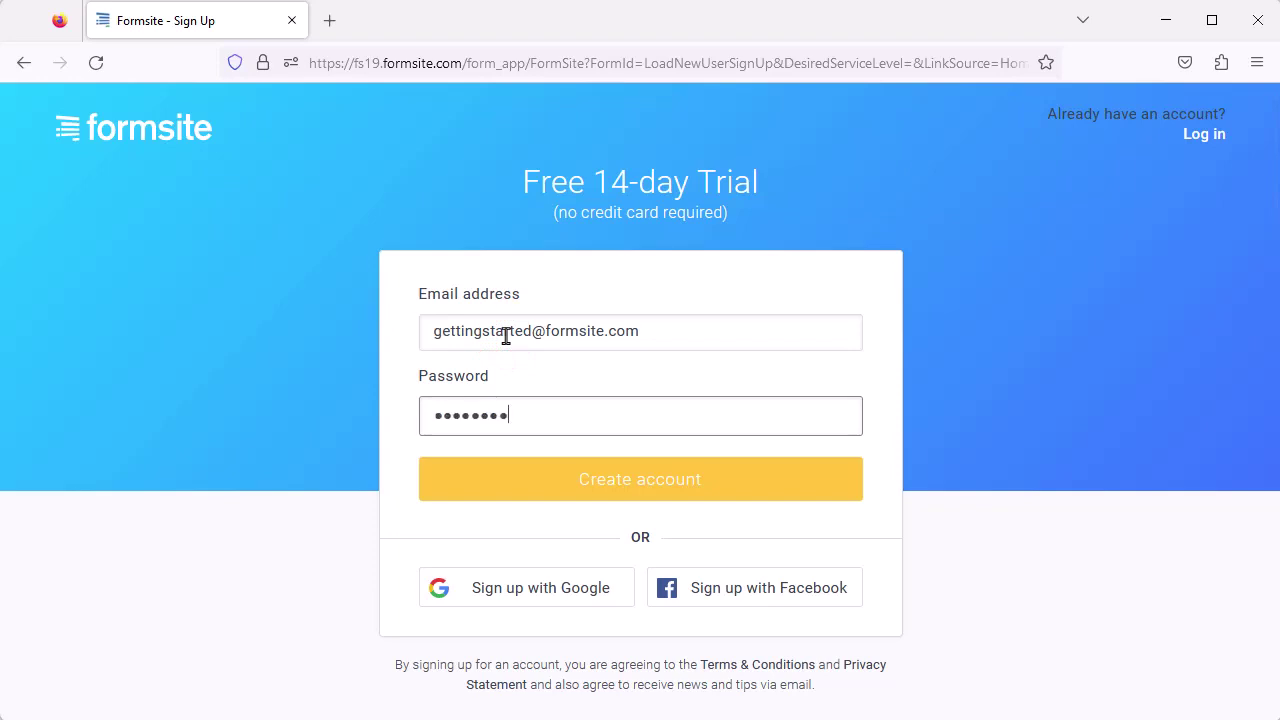
pyautogui.click(614, 482)
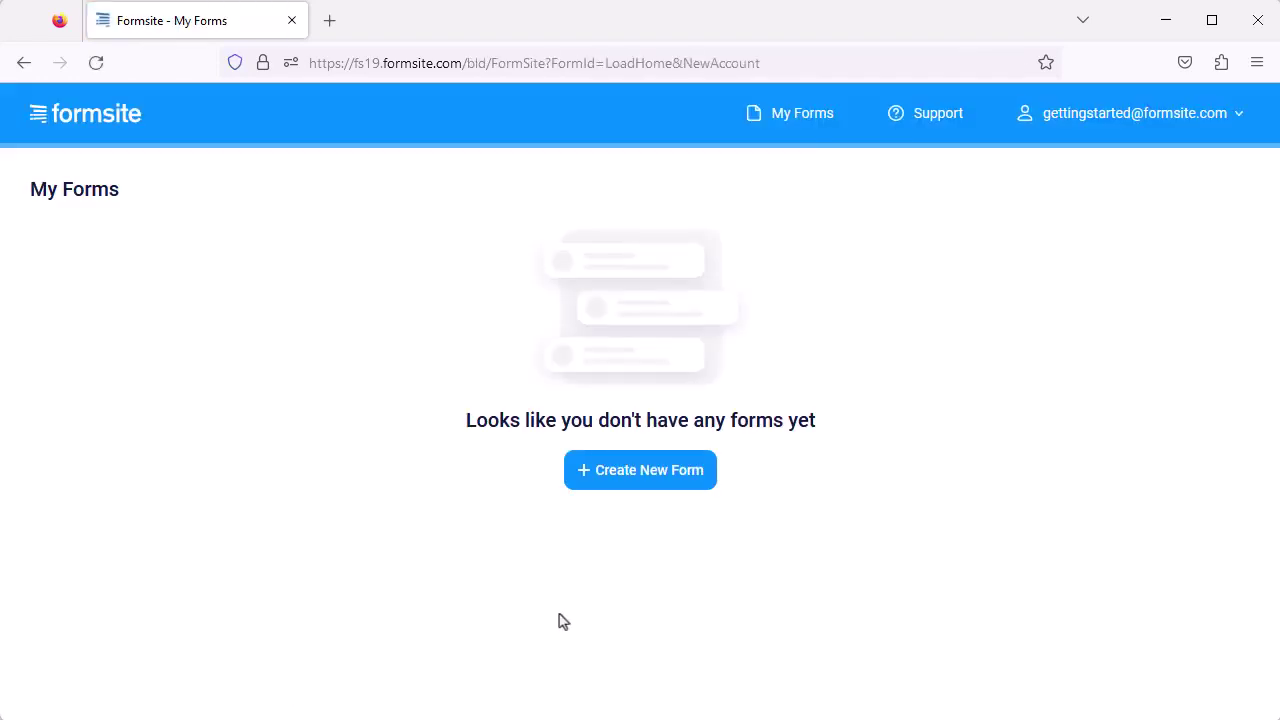
# Start a new form from a template, browsing the Marketing and Order Forms categories.
pyautogui.click(669, 479)
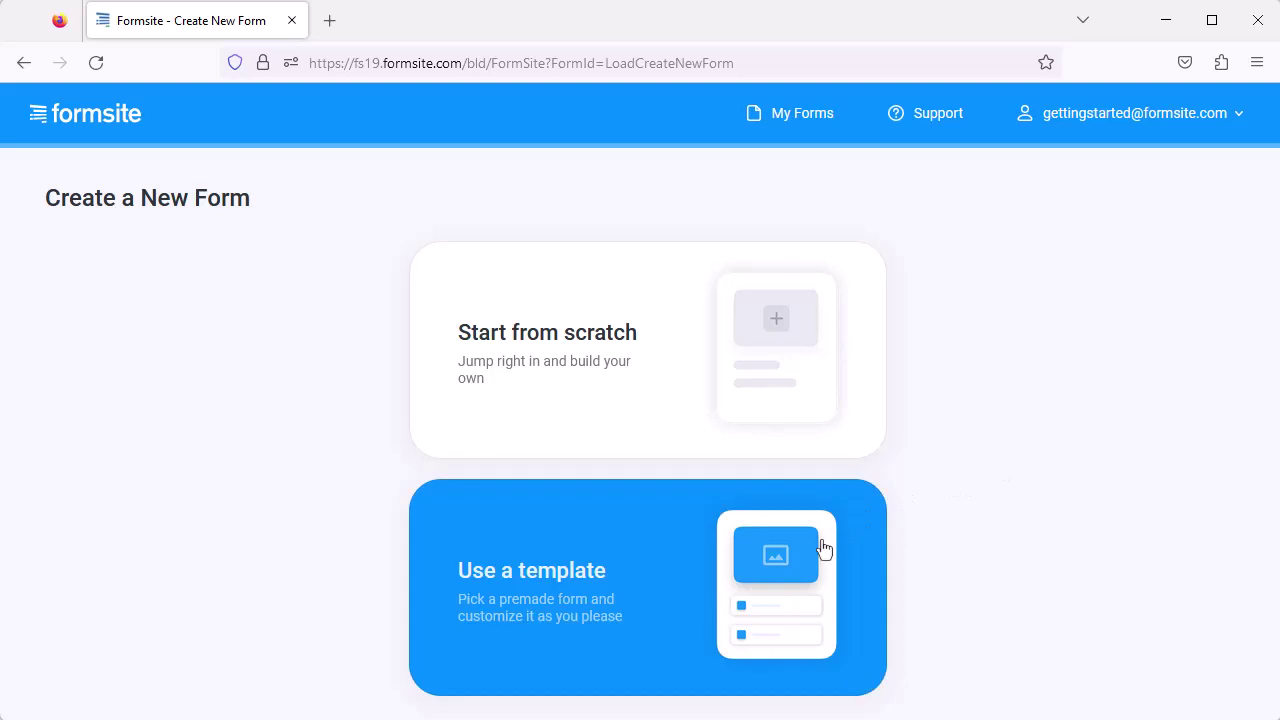
pyautogui.click(822, 548)
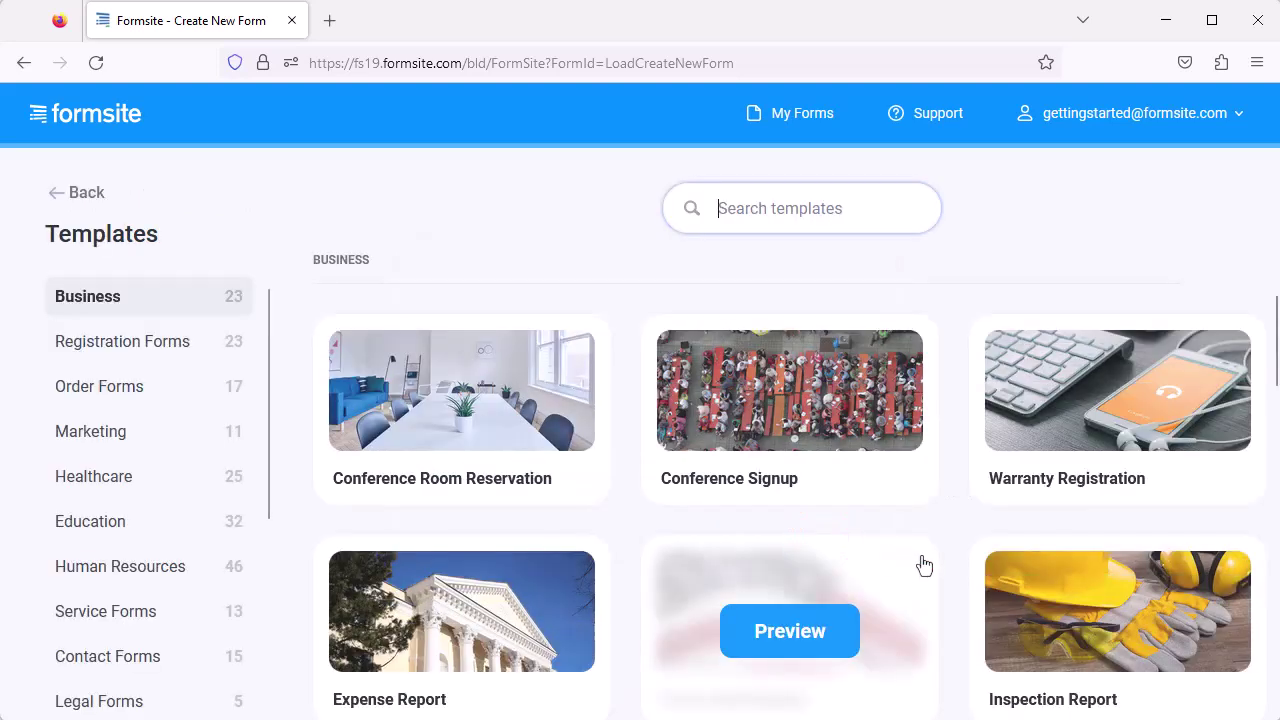
pyautogui.click(121, 438)
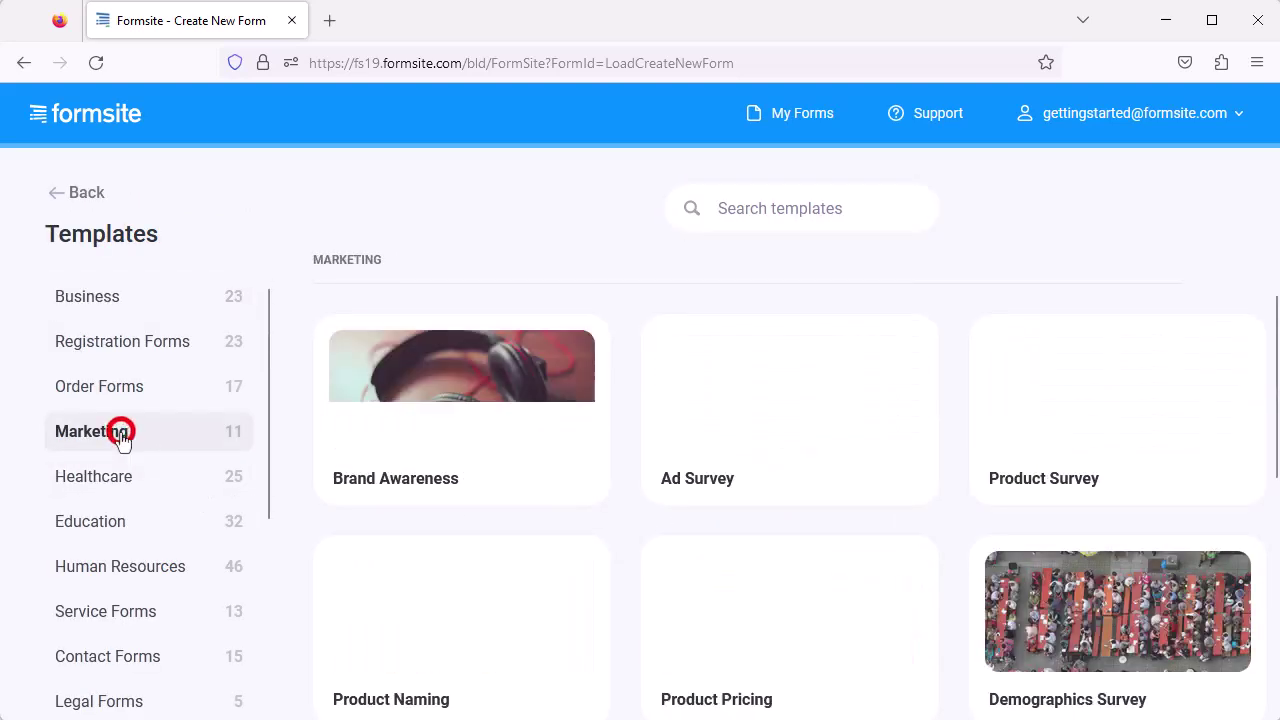
pyautogui.click(110, 385)
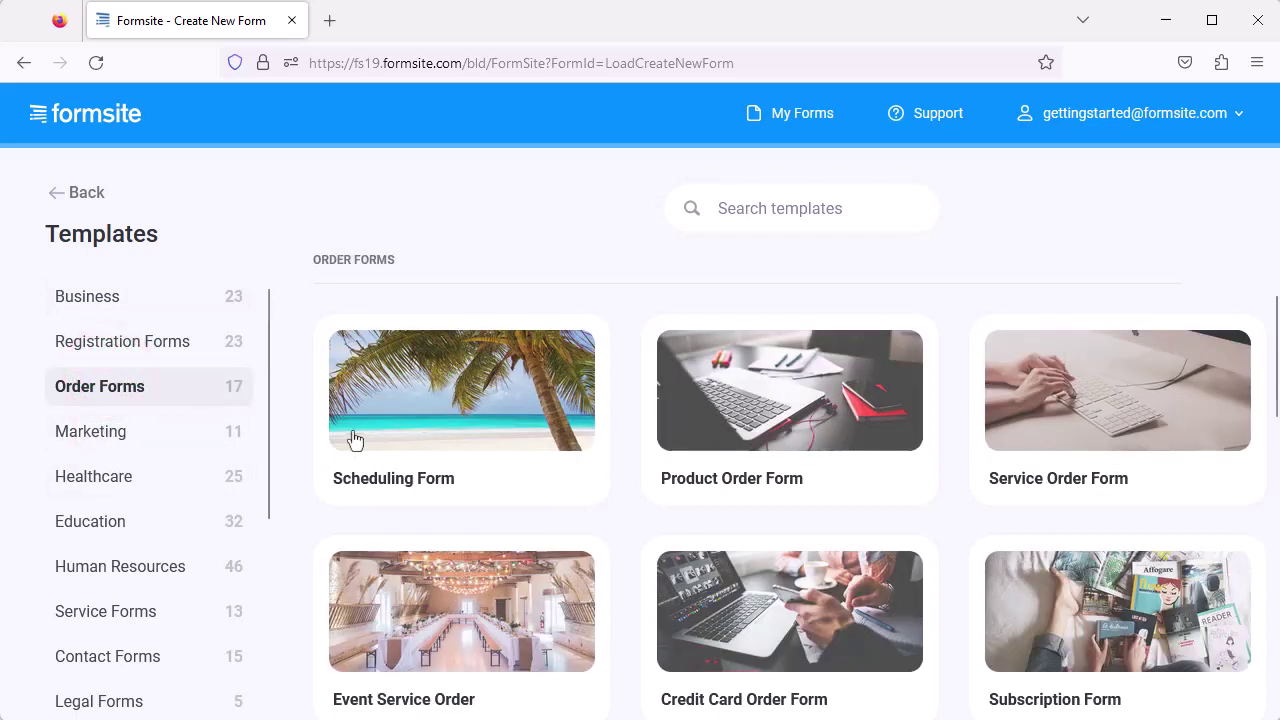
# Preview the Product Order Form template, then return to the template gallery.
pyautogui.moveTo(800, 451)
pyautogui.click(818, 422)
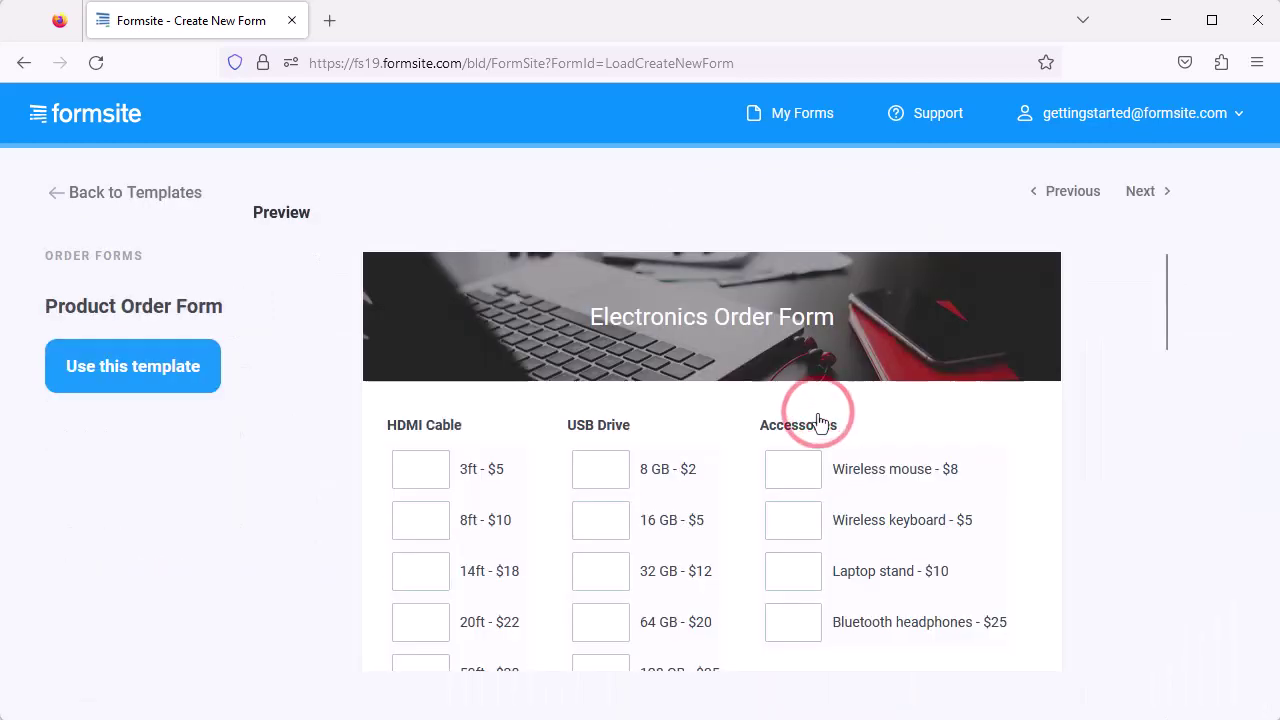
pyautogui.scroll(-3, 1136, 526)
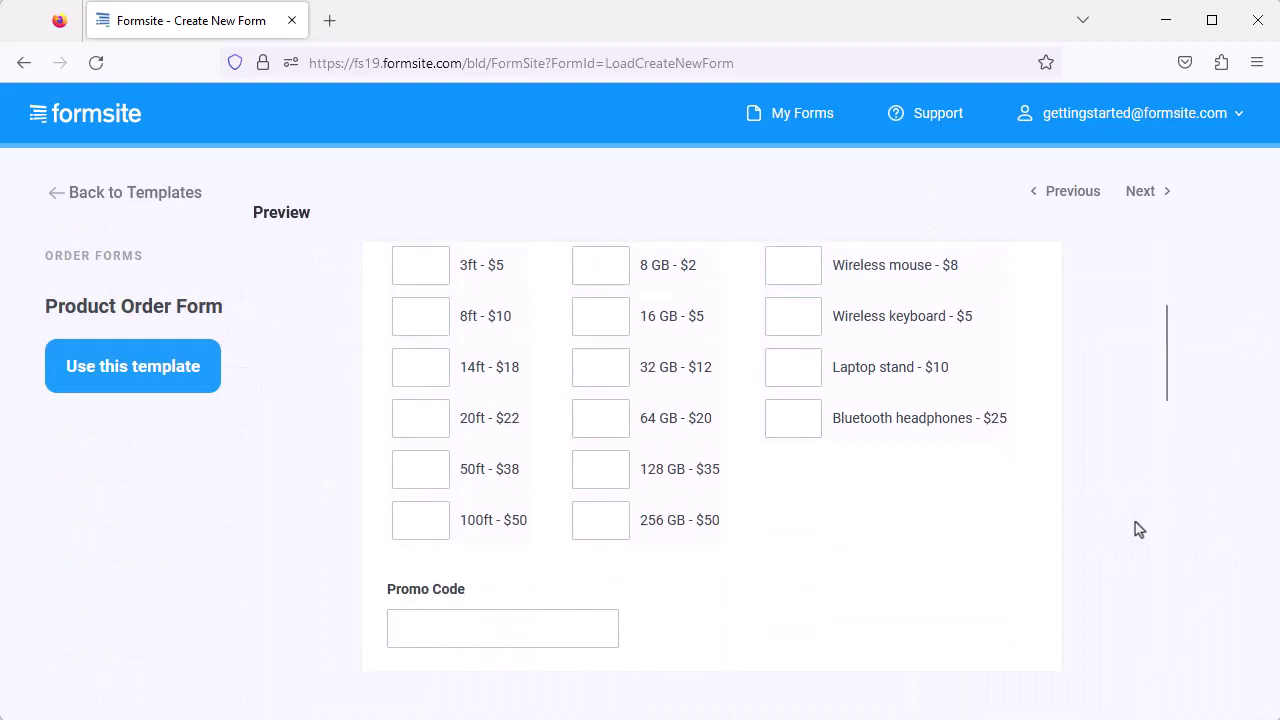
pyautogui.scroll(-3, 1136, 529)
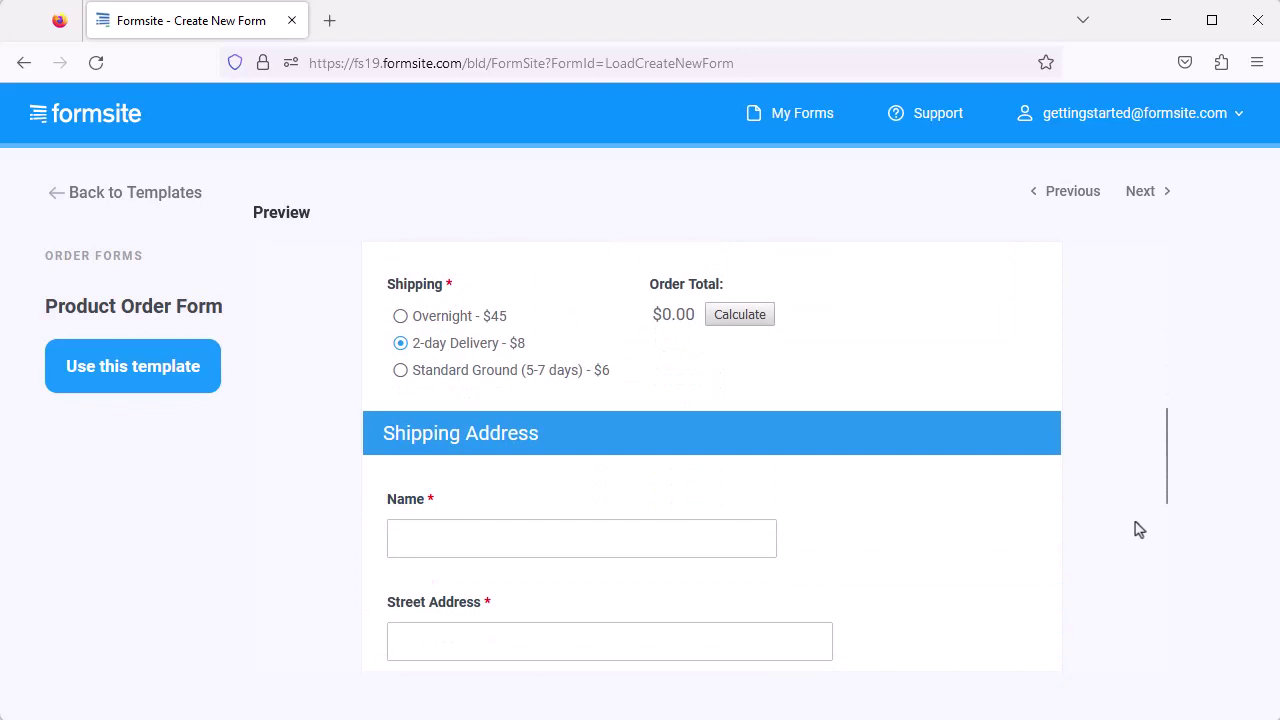
pyautogui.scroll(-2, 1136, 529)
pyautogui.scroll(5, 1136, 529)
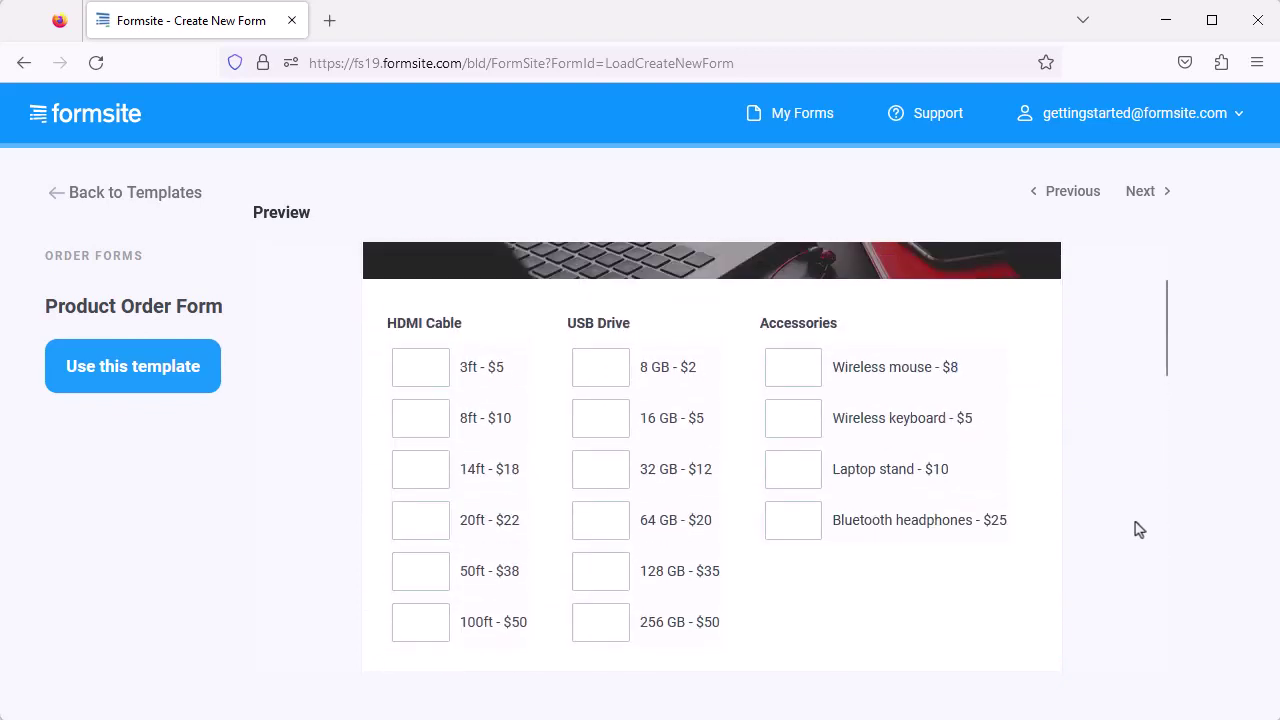
pyautogui.scroll(1, 1139, 529)
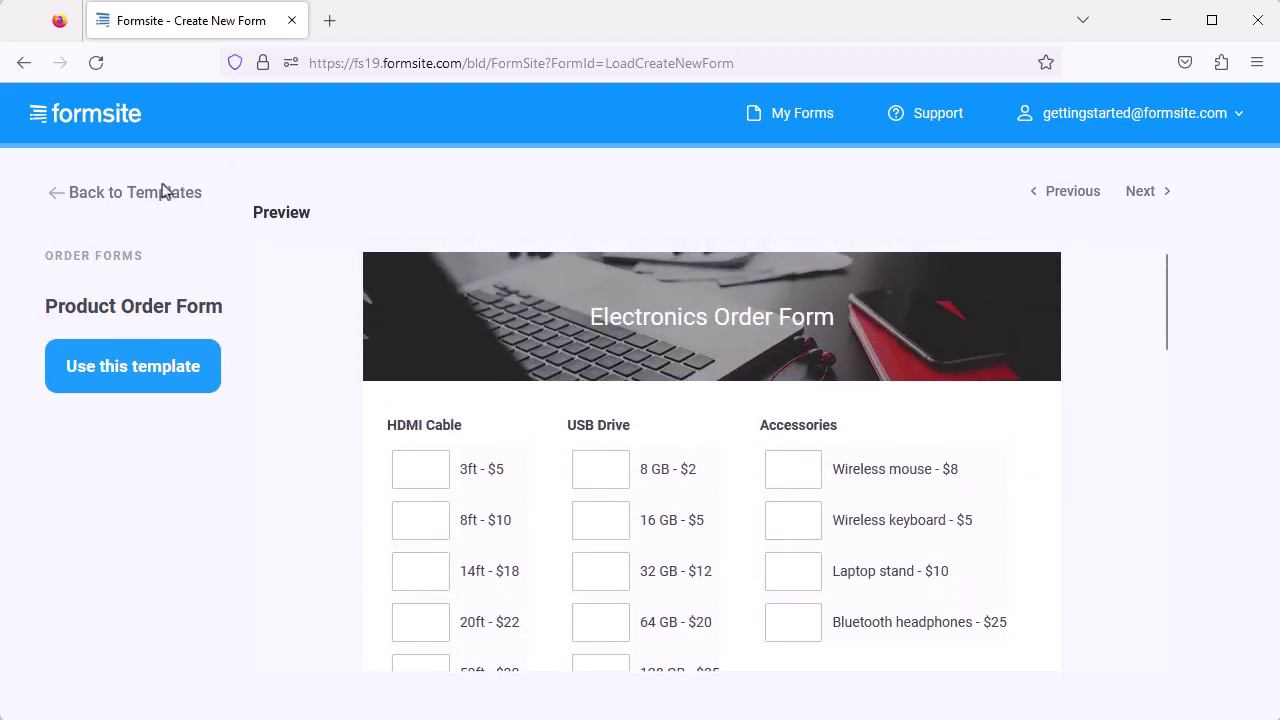
pyautogui.click(152, 193)
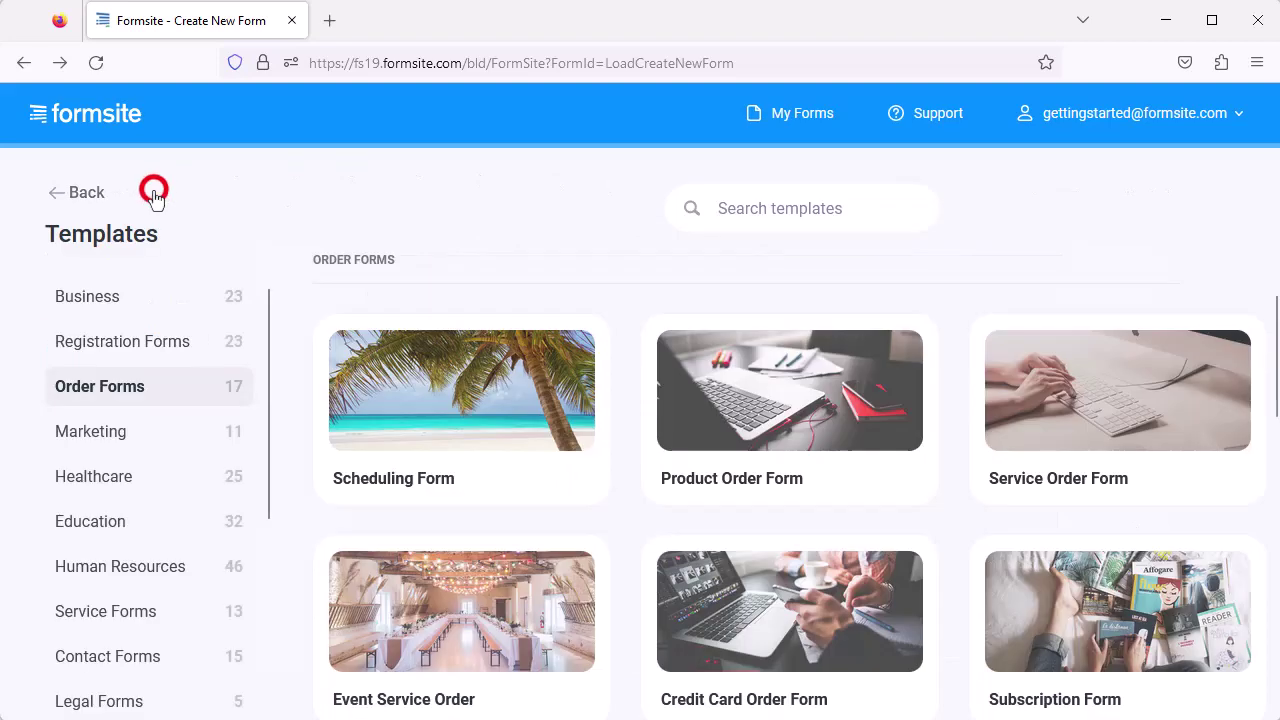
# Create a blank form from scratch named 'My new form'.
pyautogui.click(95, 195)
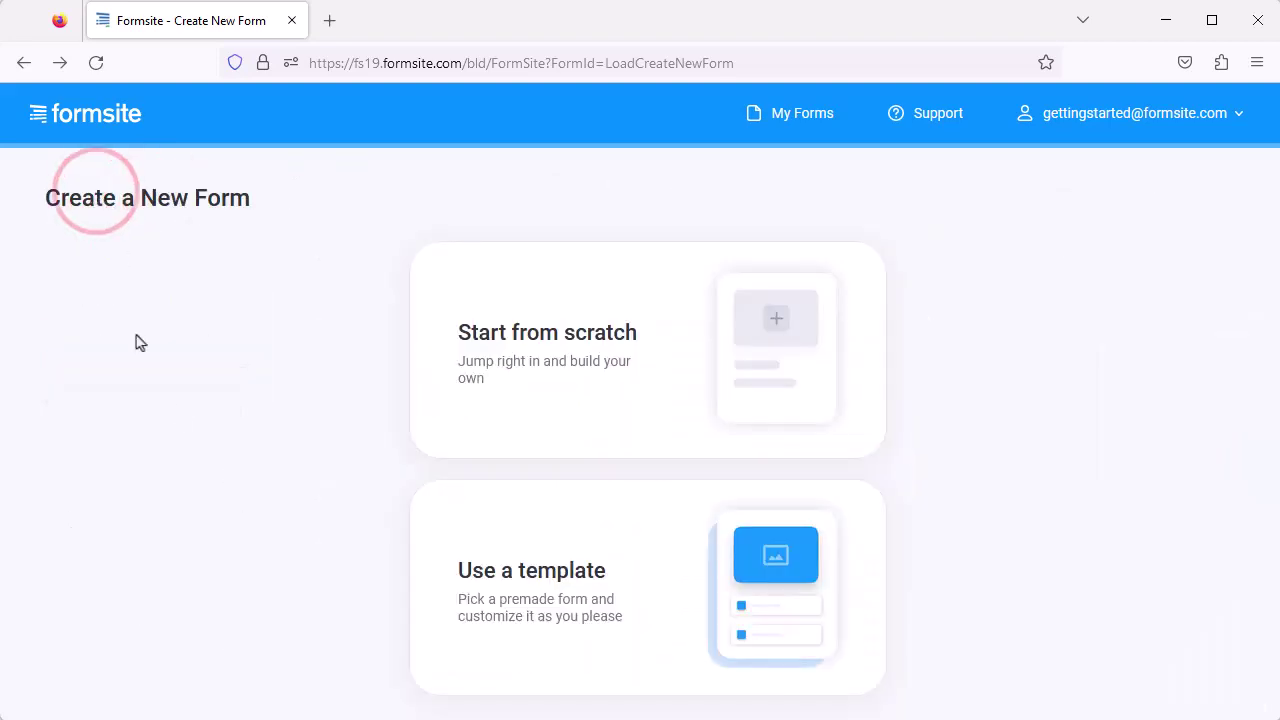
pyautogui.click(512, 362)
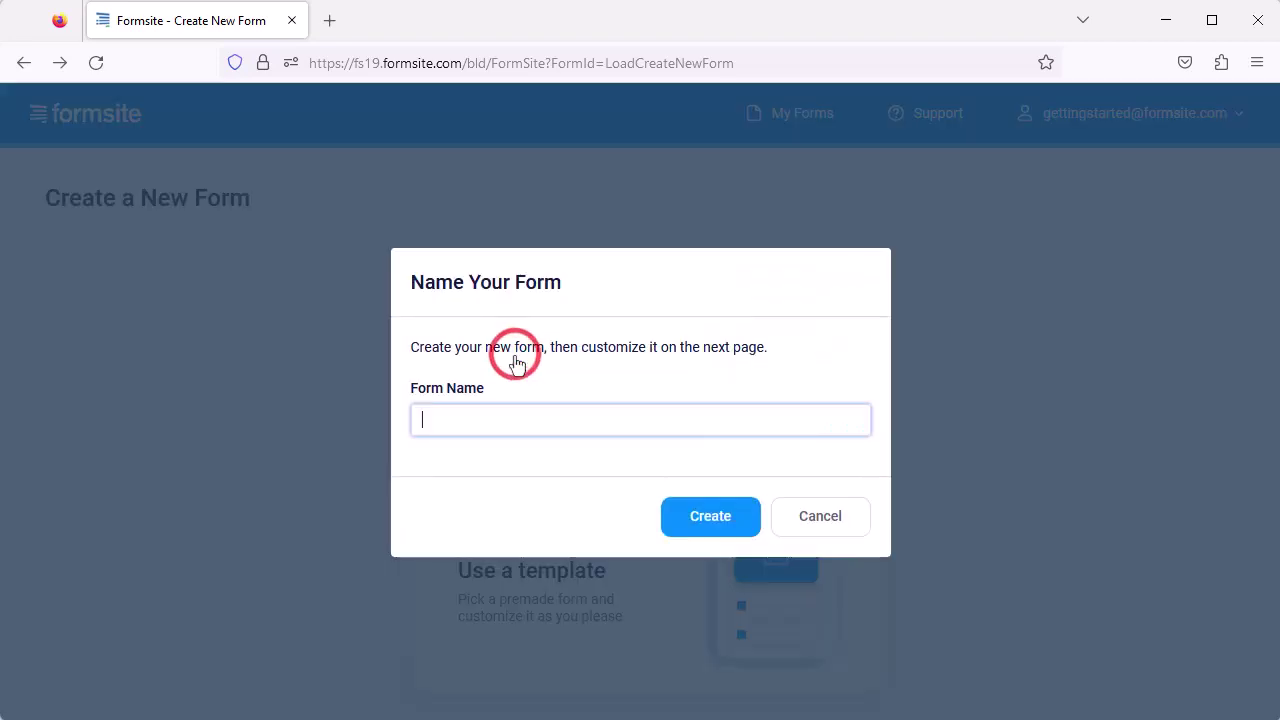
pyautogui.write('My new form')
pyautogui.click(705, 515)
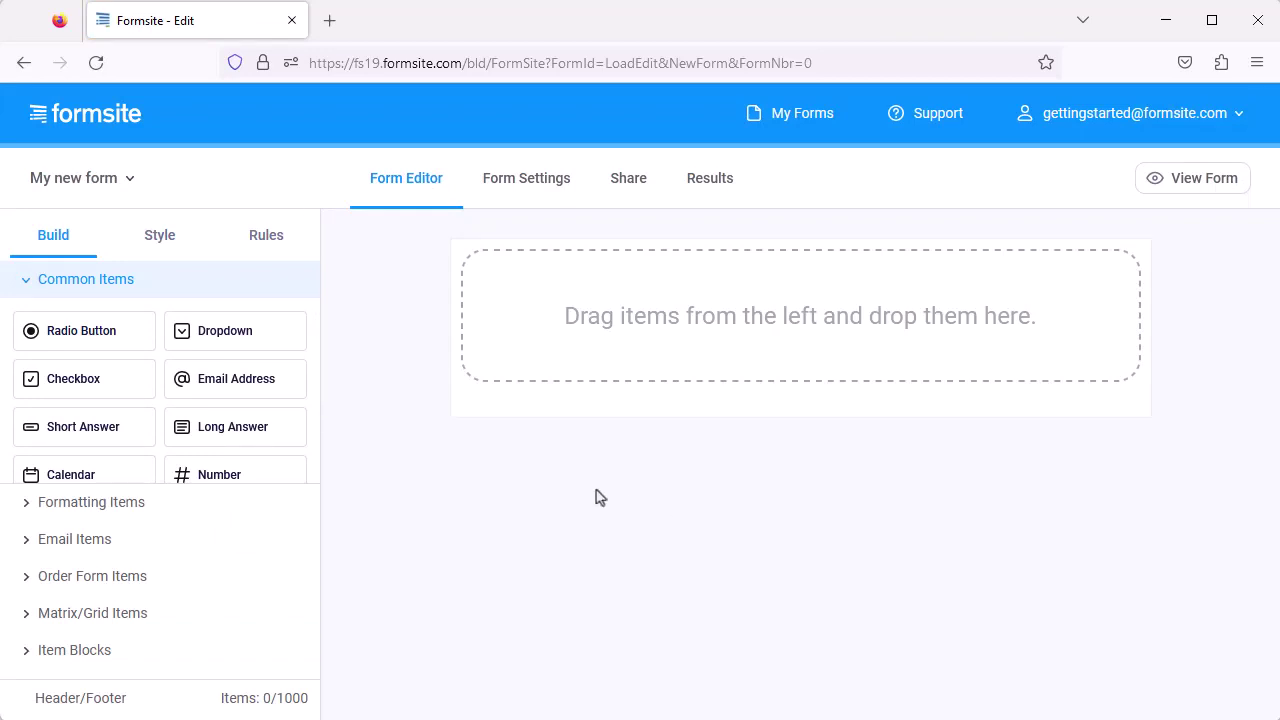
# Add short-answer fields 'First name' and 'Last name' and place them side by side.
pyautogui.moveTo(125, 432); pyautogui.dragTo(529, 346)
pyautogui.write('First name')
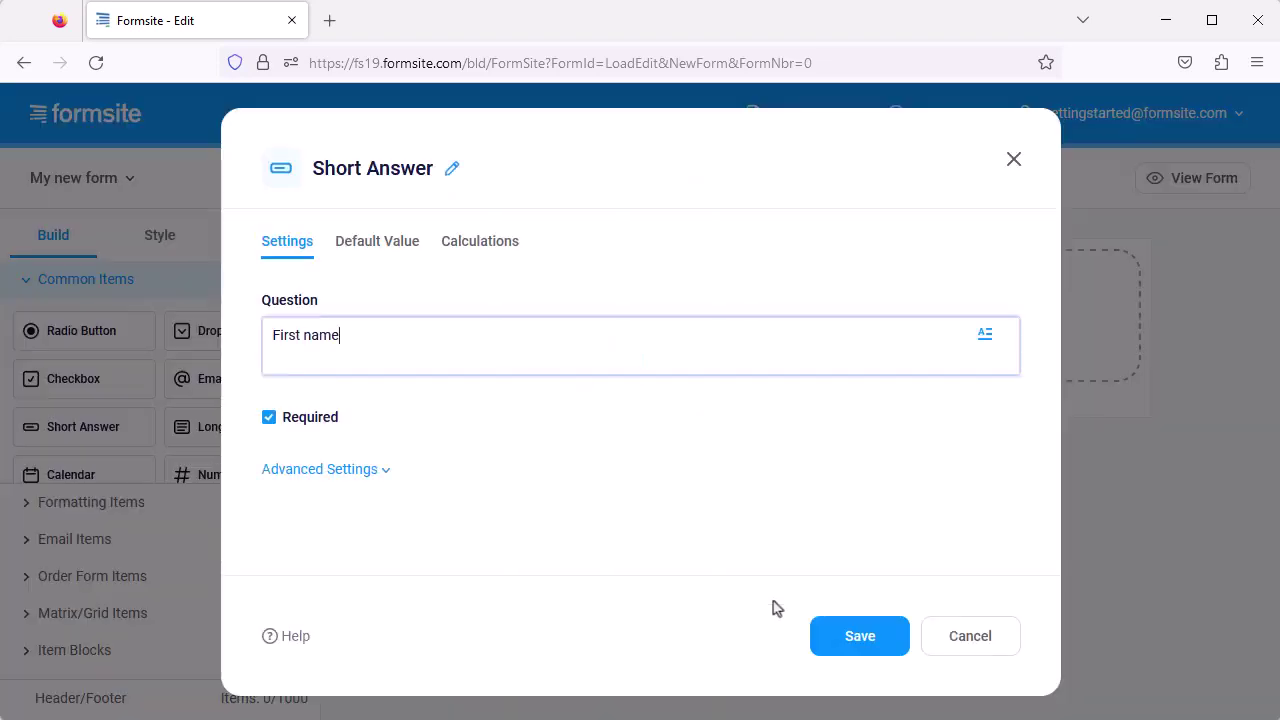
pyautogui.click(849, 638)
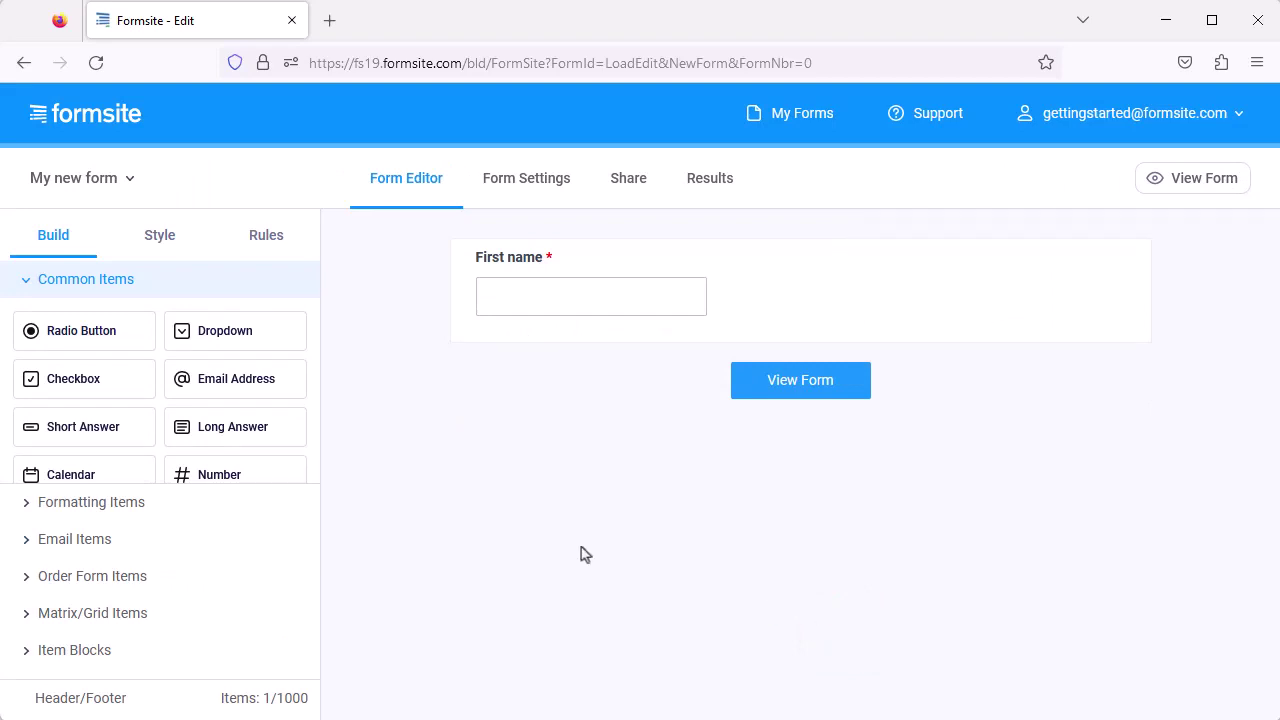
pyautogui.moveTo(66, 434); pyautogui.dragTo(666, 339)
pyautogui.write('Last name')
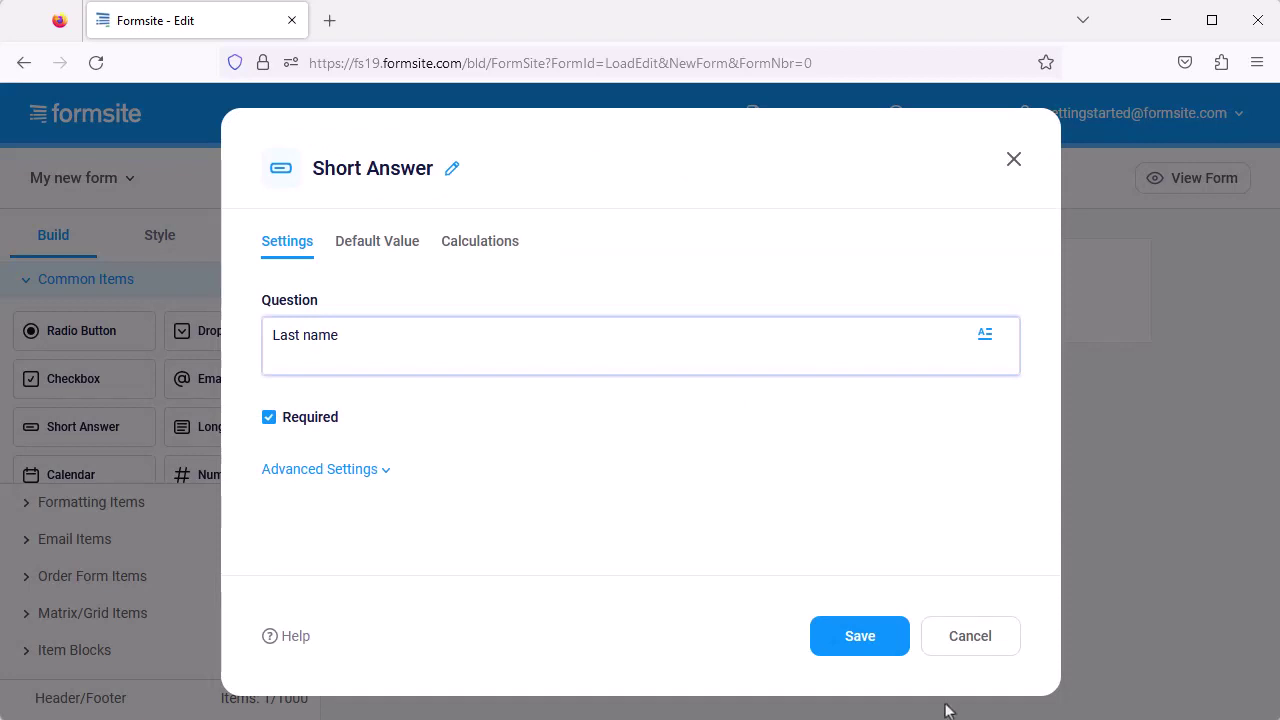
pyautogui.click(862, 636)
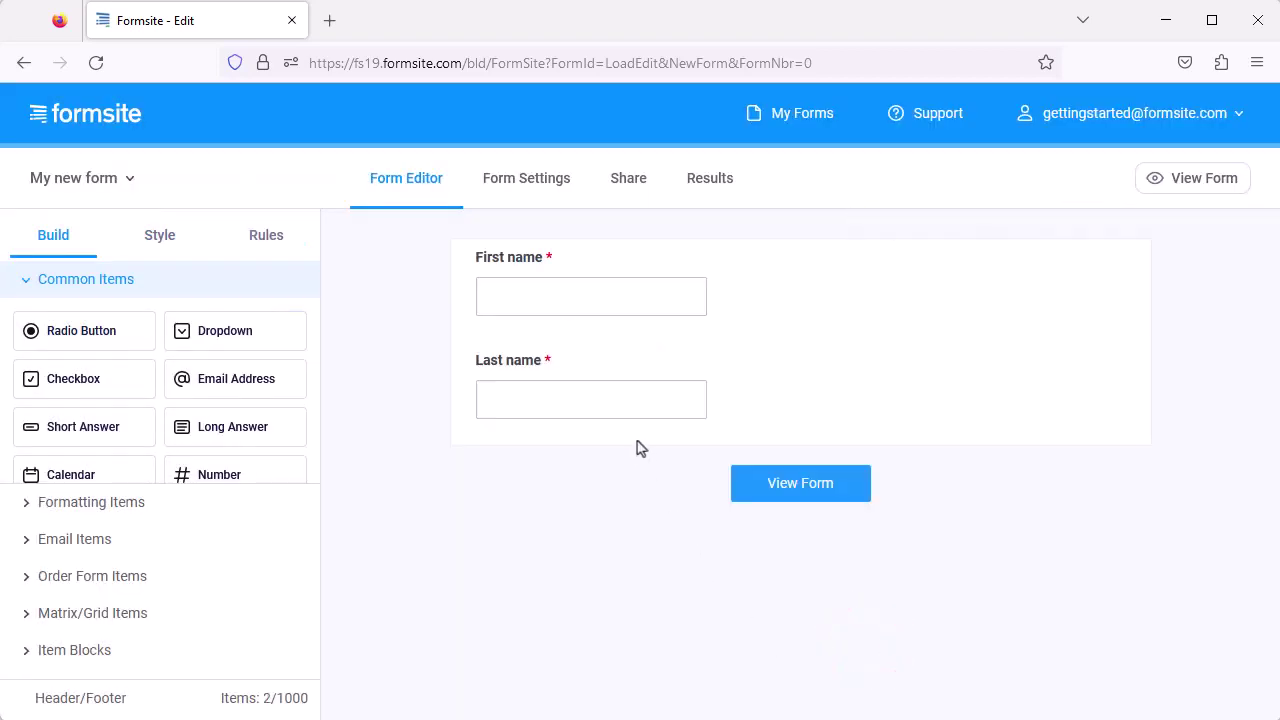
pyautogui.moveTo(620, 400); pyautogui.dragTo(726, 304)
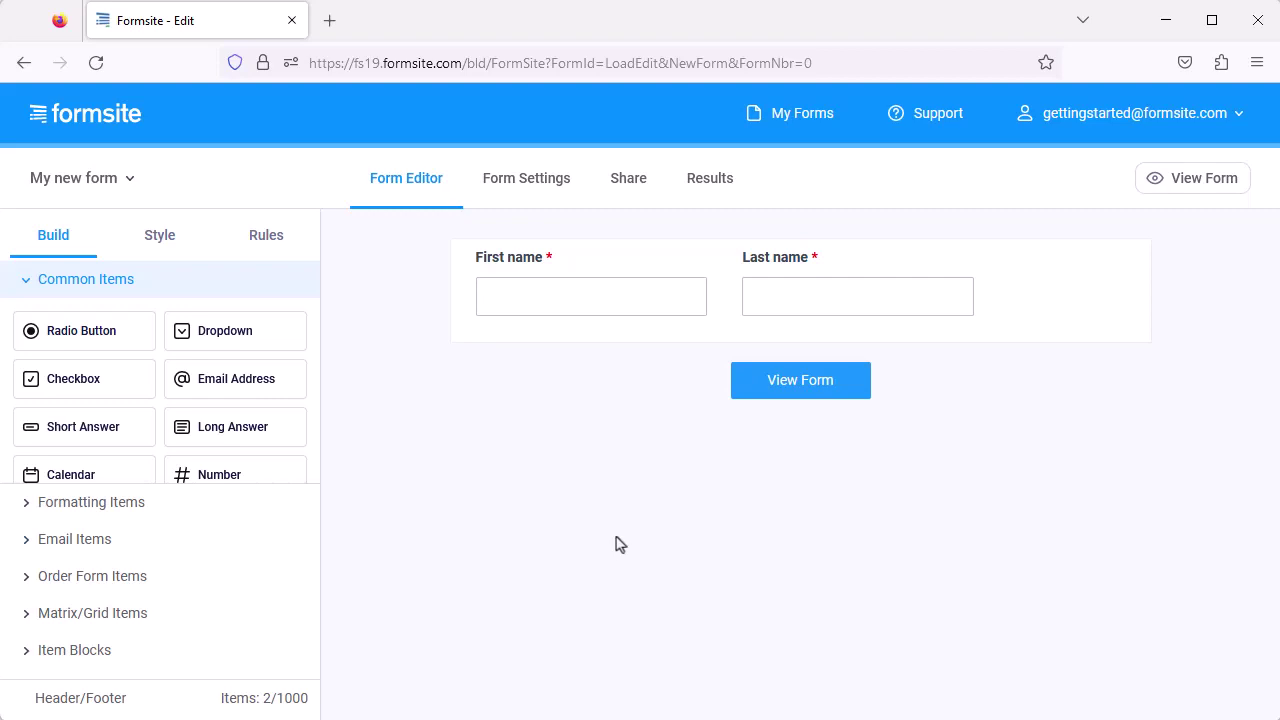
# Add a radio-button question 'Choose your option' offering Choice A and Choice B.
pyautogui.moveTo(110, 330); pyautogui.dragTo(499, 324)
pyautogui.write('Choose your option')
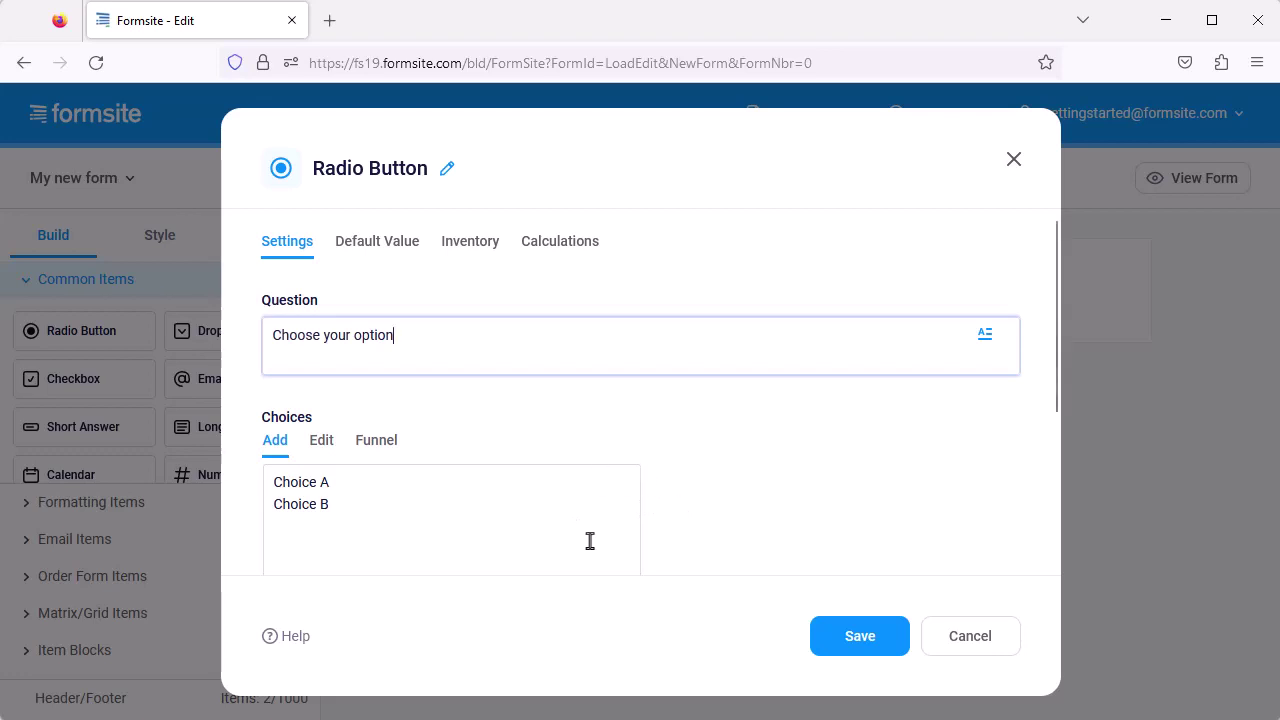
pyautogui.click(842, 640)
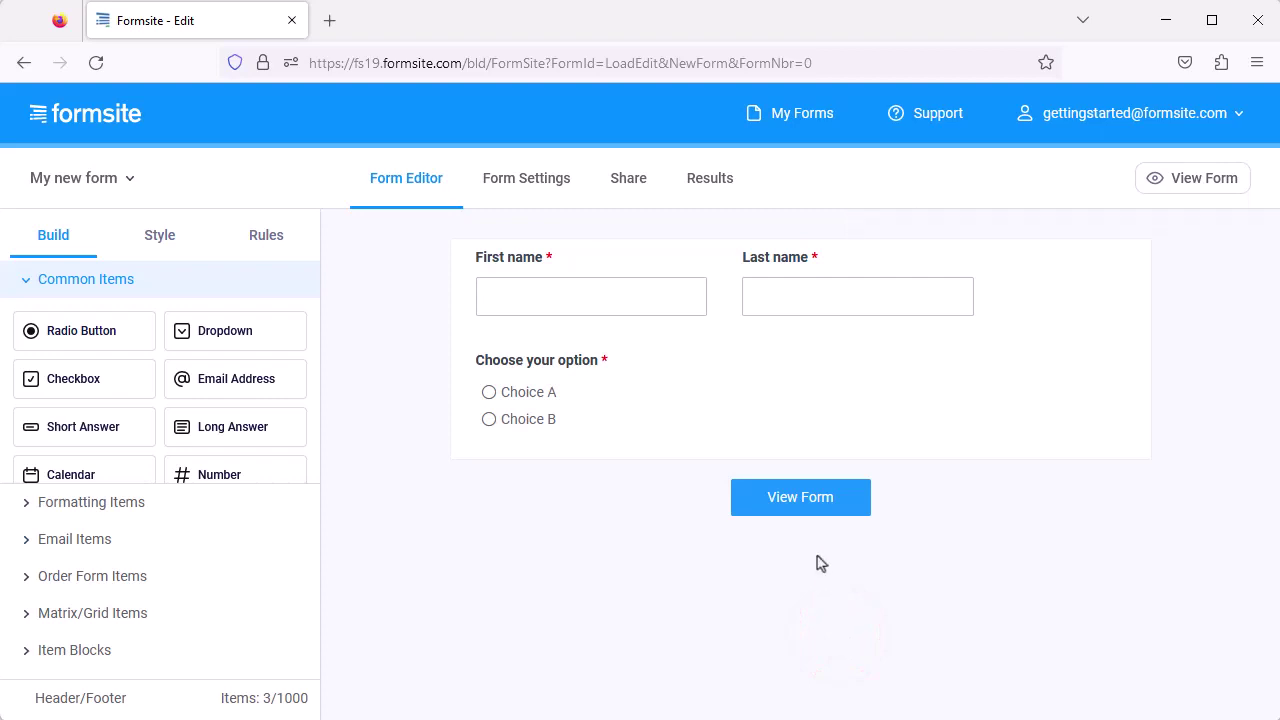
pyautogui.moveTo(565, 400)
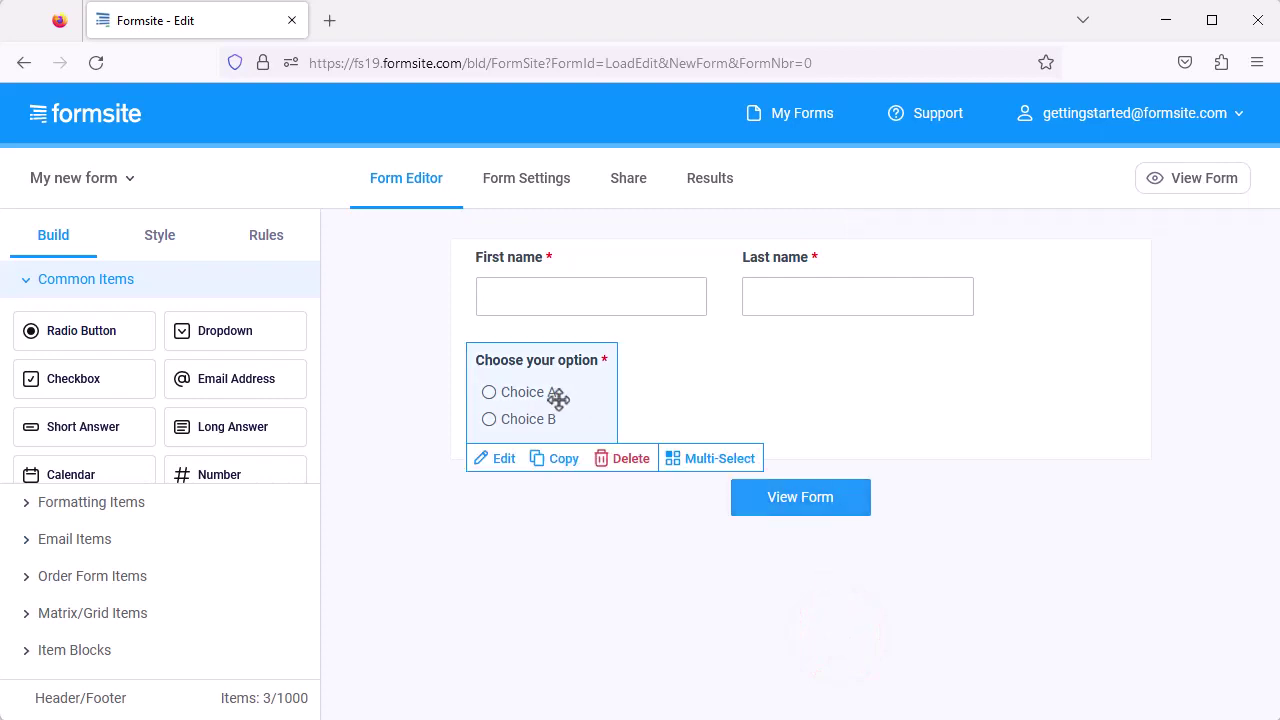
# Edit the 'Choose your option' question and untick Required.
pyautogui.click(507, 460)
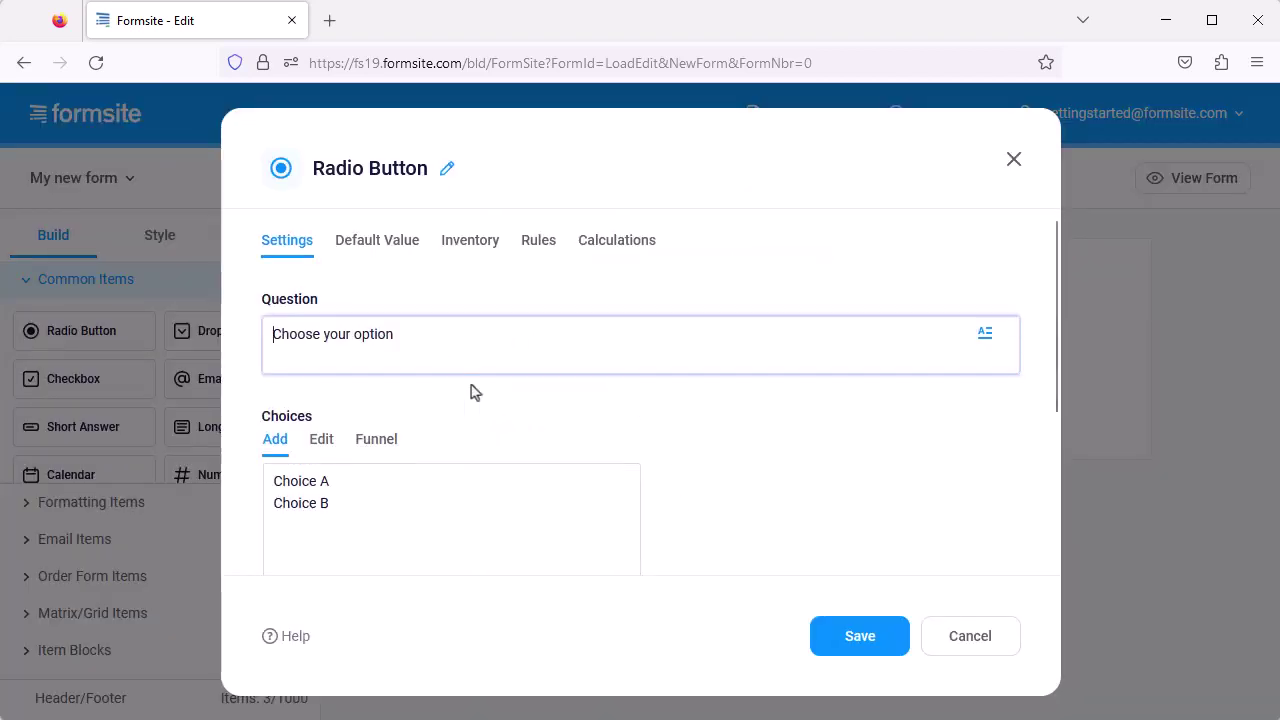
pyautogui.scroll(-3, 471, 391)
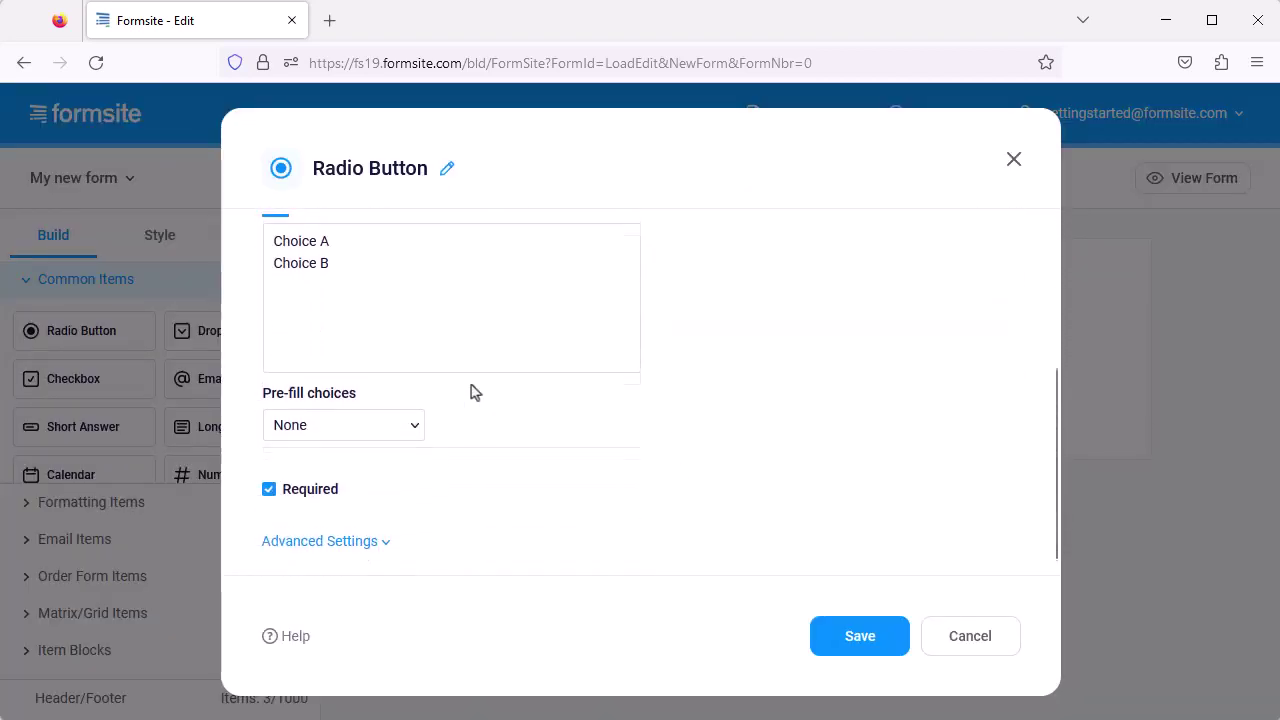
pyautogui.click(330, 485)
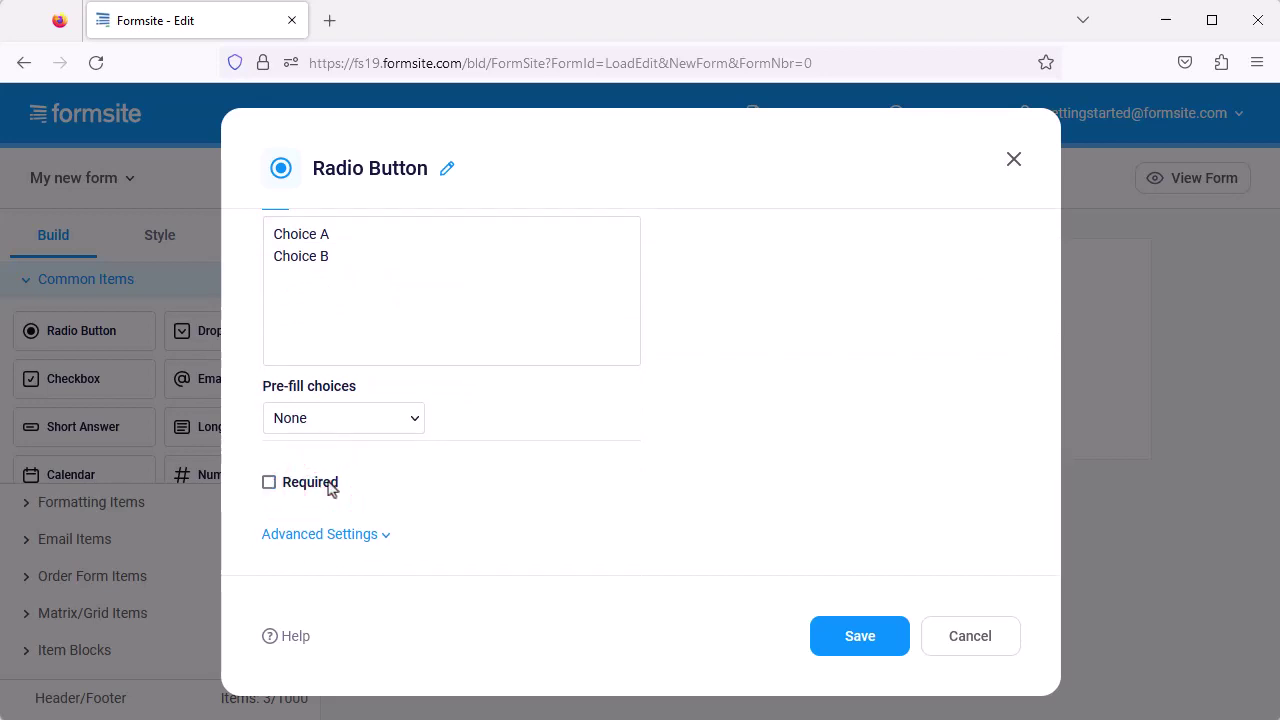
# Review its Advanced Settings tabs (Default Value, Inventory, Rules) and save the question.
pyautogui.click(334, 536)
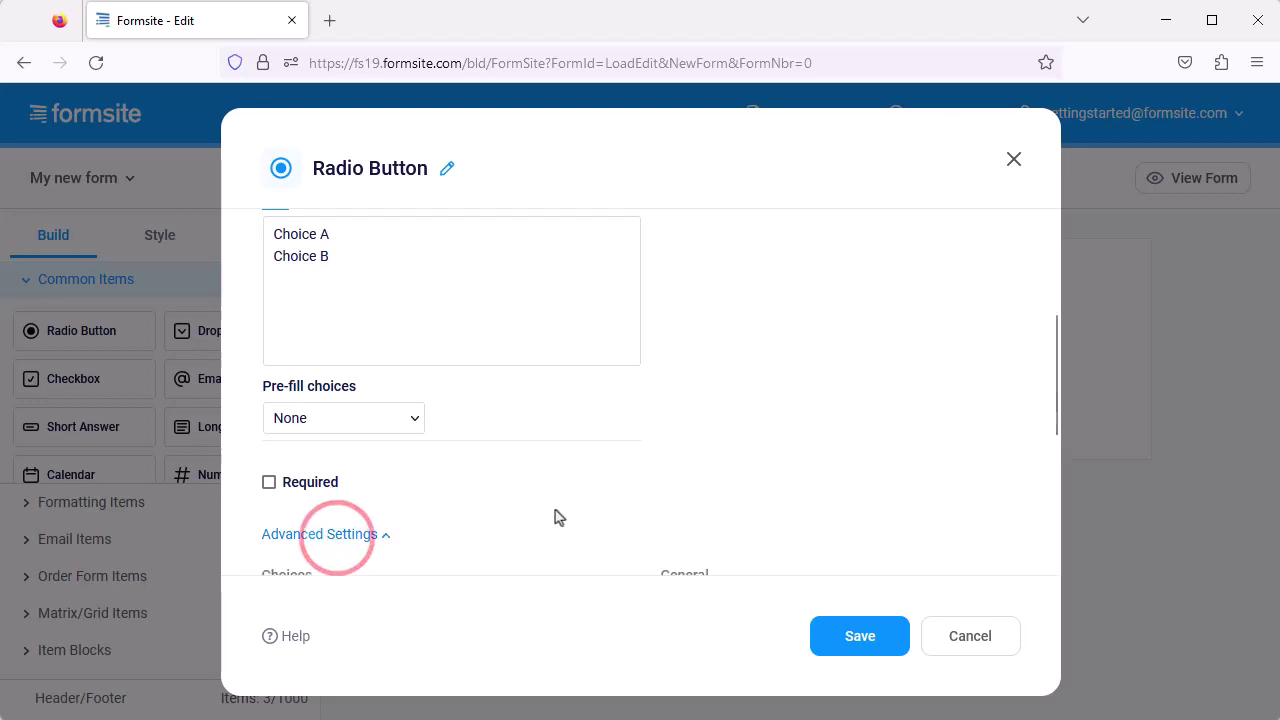
pyautogui.scroll(1, 558, 517)
pyautogui.scroll(-4, 558, 517)
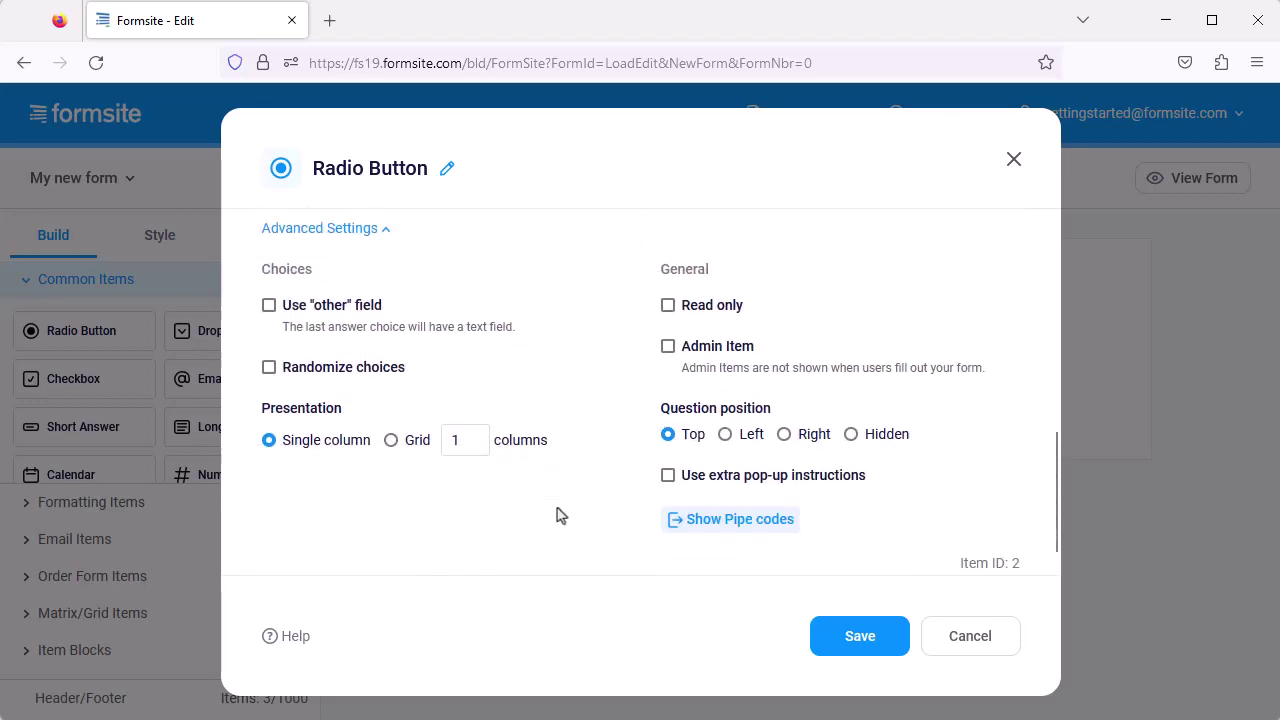
pyautogui.scroll(6, 560, 515)
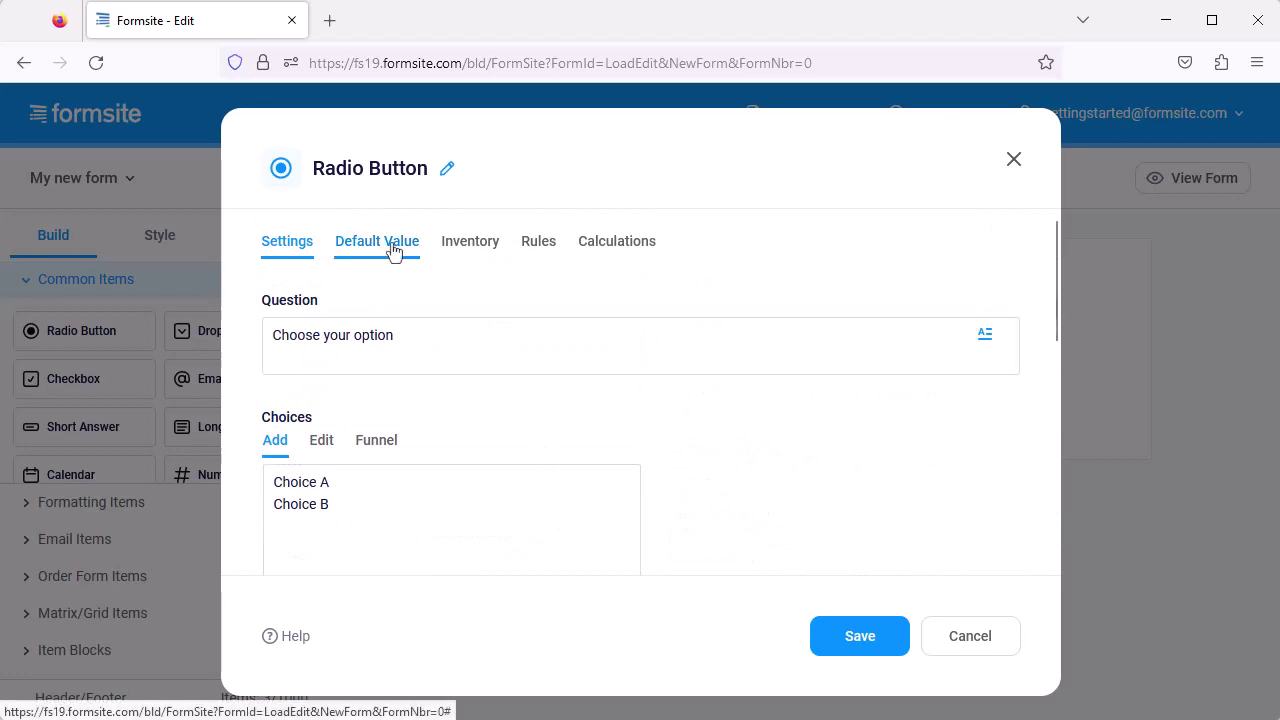
pyautogui.click(392, 248)
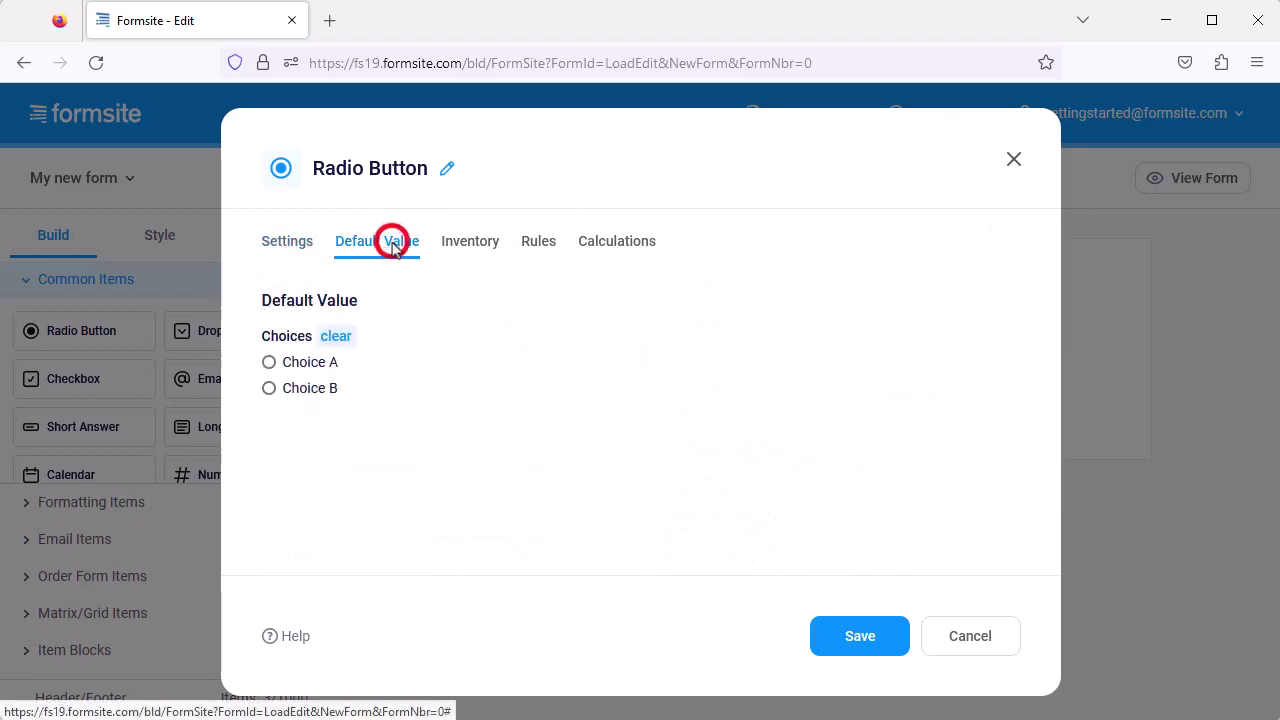
pyautogui.click(467, 248)
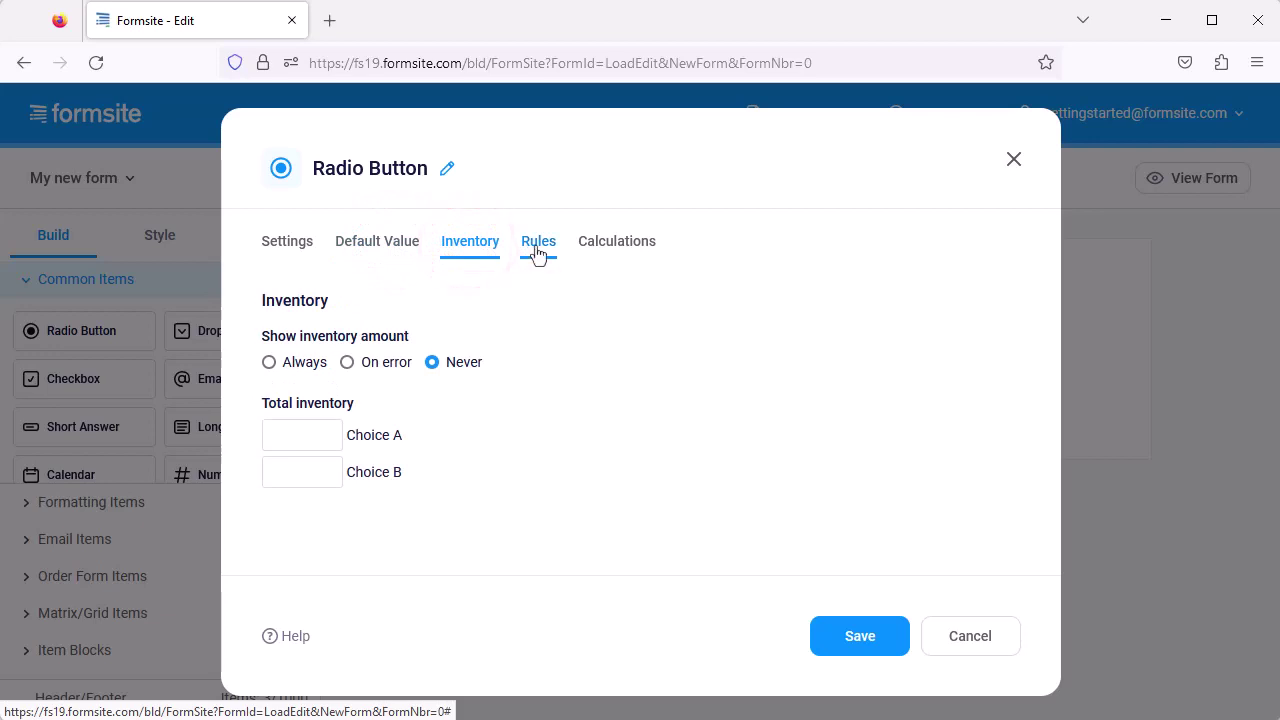
pyautogui.click(536, 246)
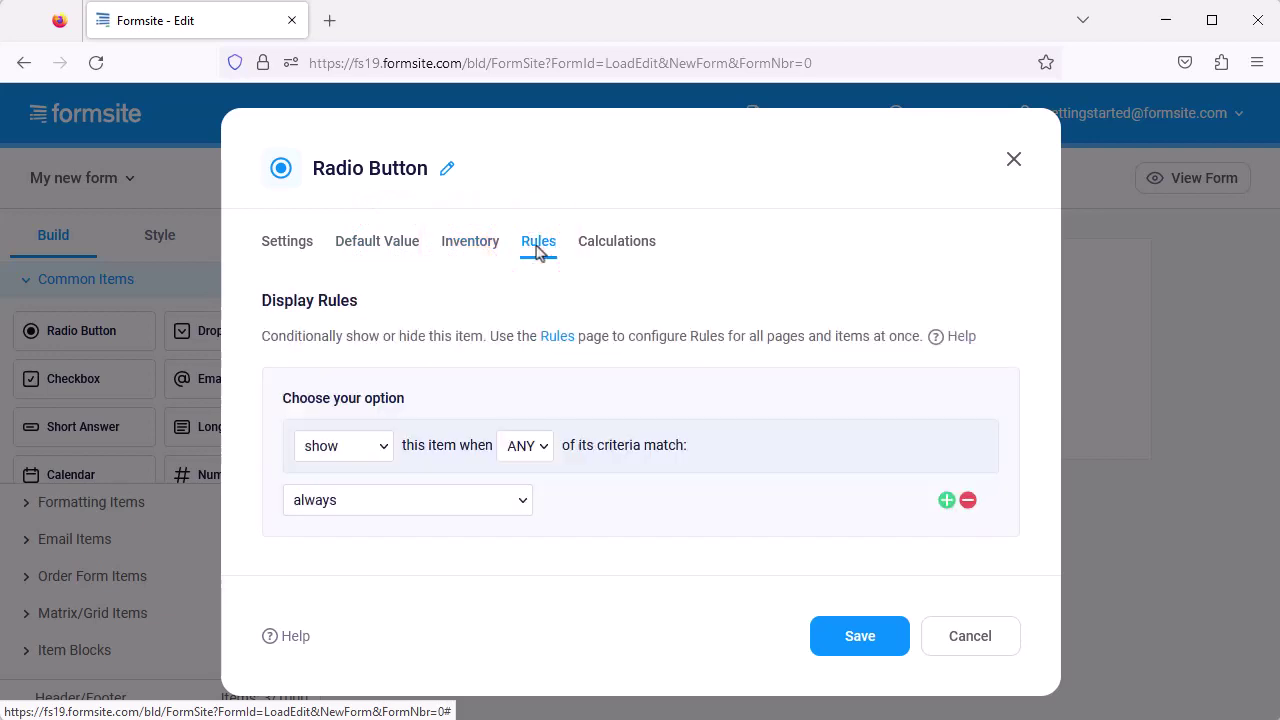
pyautogui.click(891, 640)
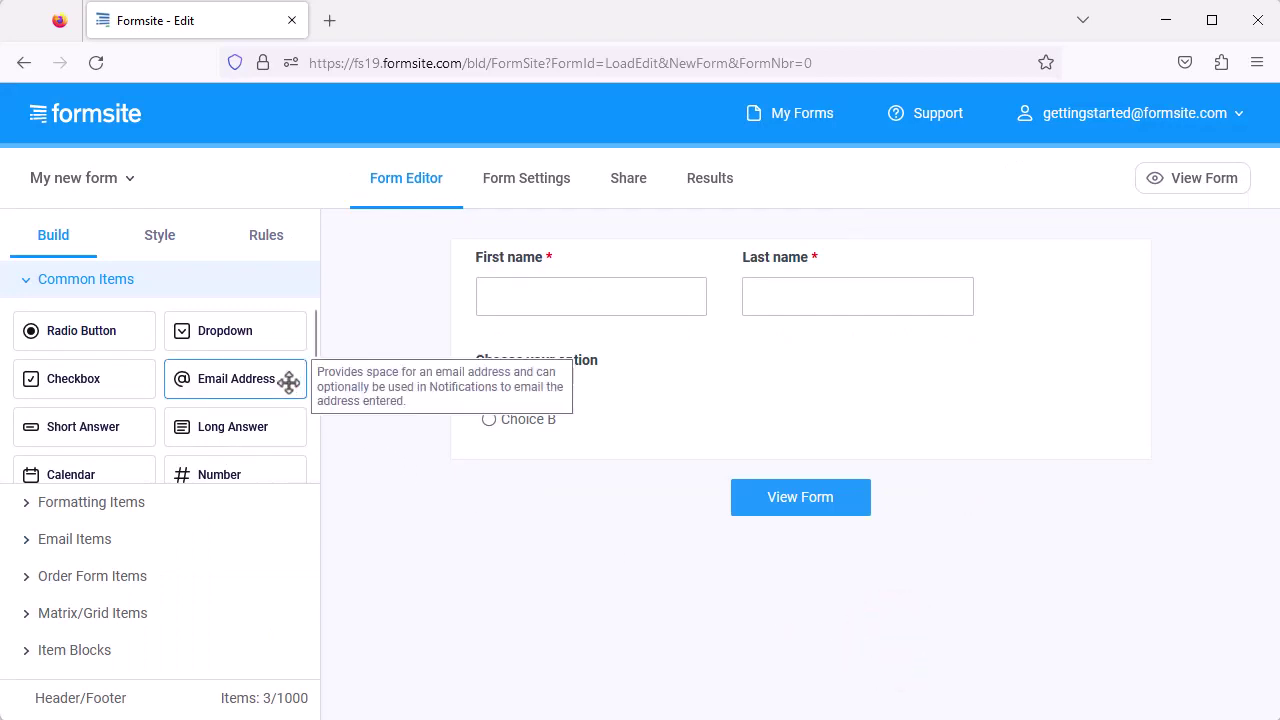
# Add an Email Address field beside 'Choose your option' and view the live form.
pyautogui.moveTo(288, 382); pyautogui.dragTo(632, 418)
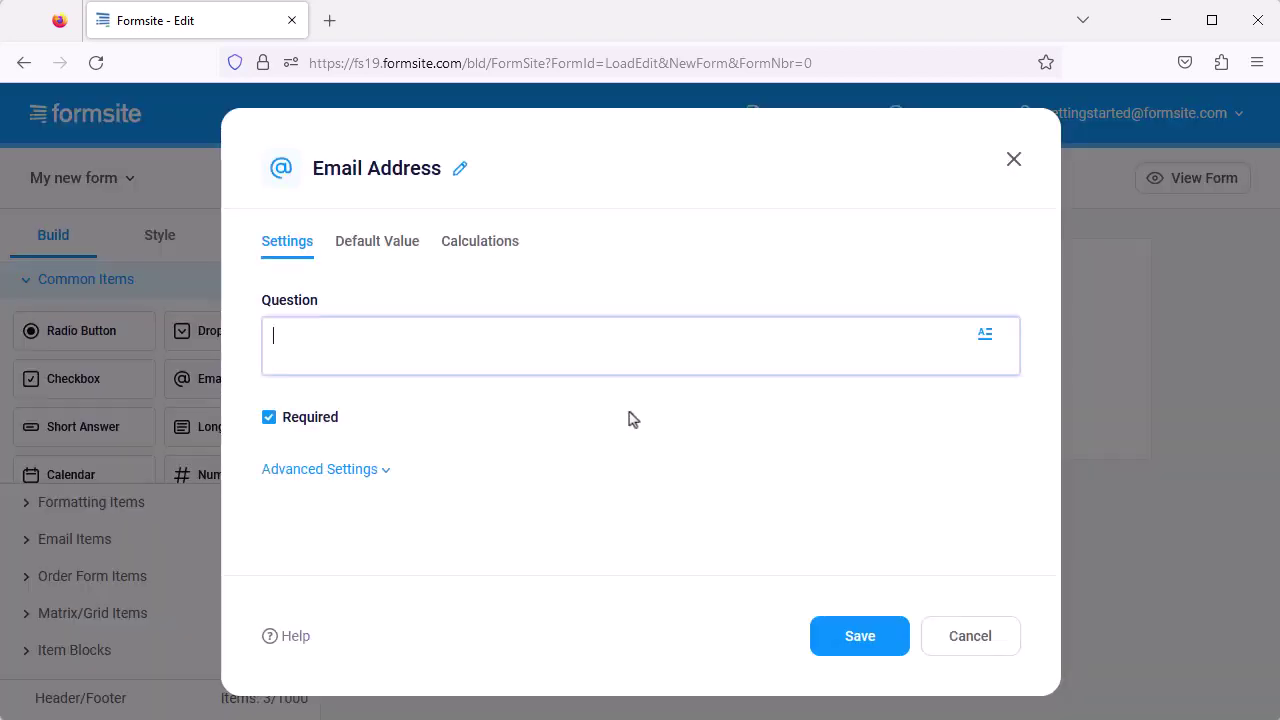
pyautogui.click(846, 636)
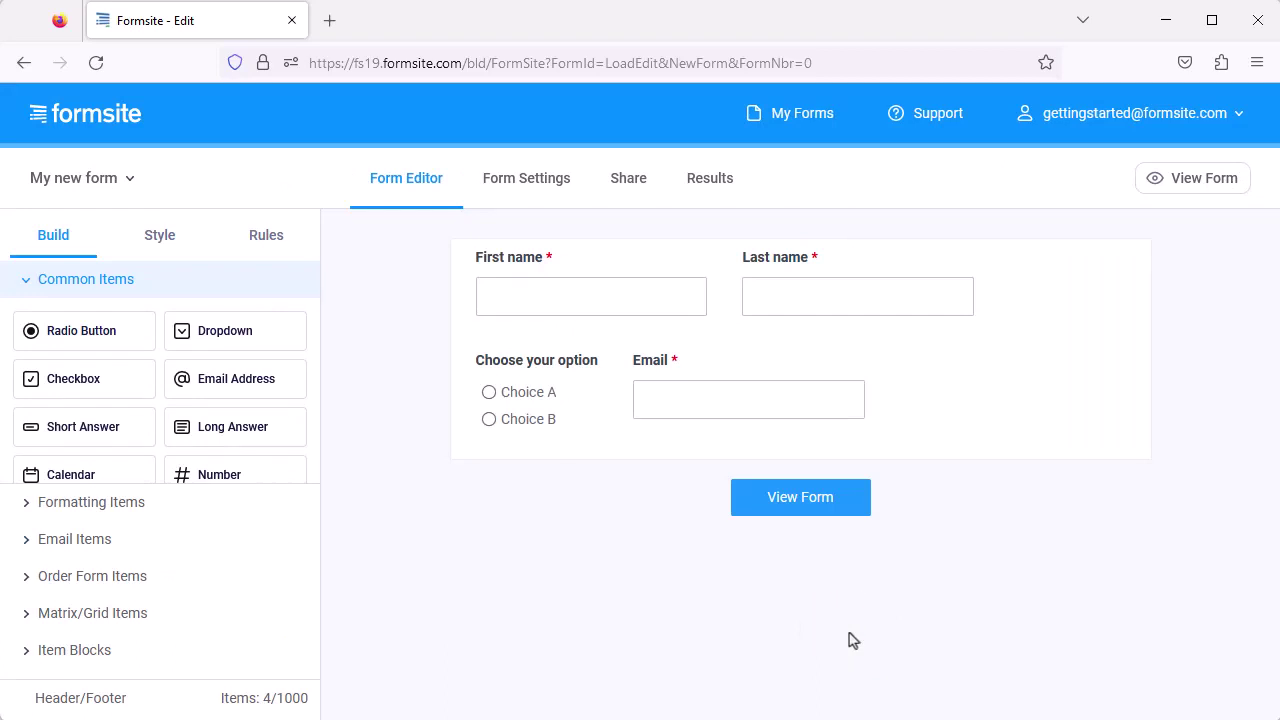
pyautogui.click(805, 500)
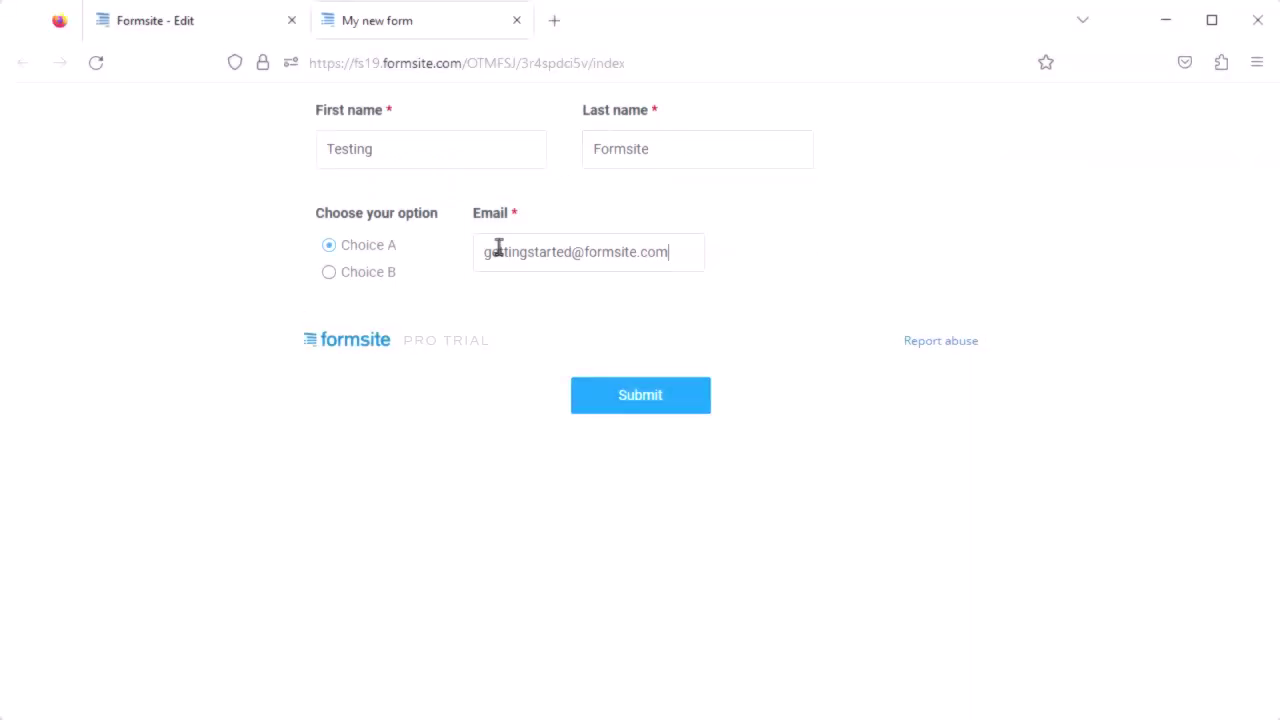
# Submit the test response with Choice A and close the Thank you tab.
pyautogui.click(626, 398)
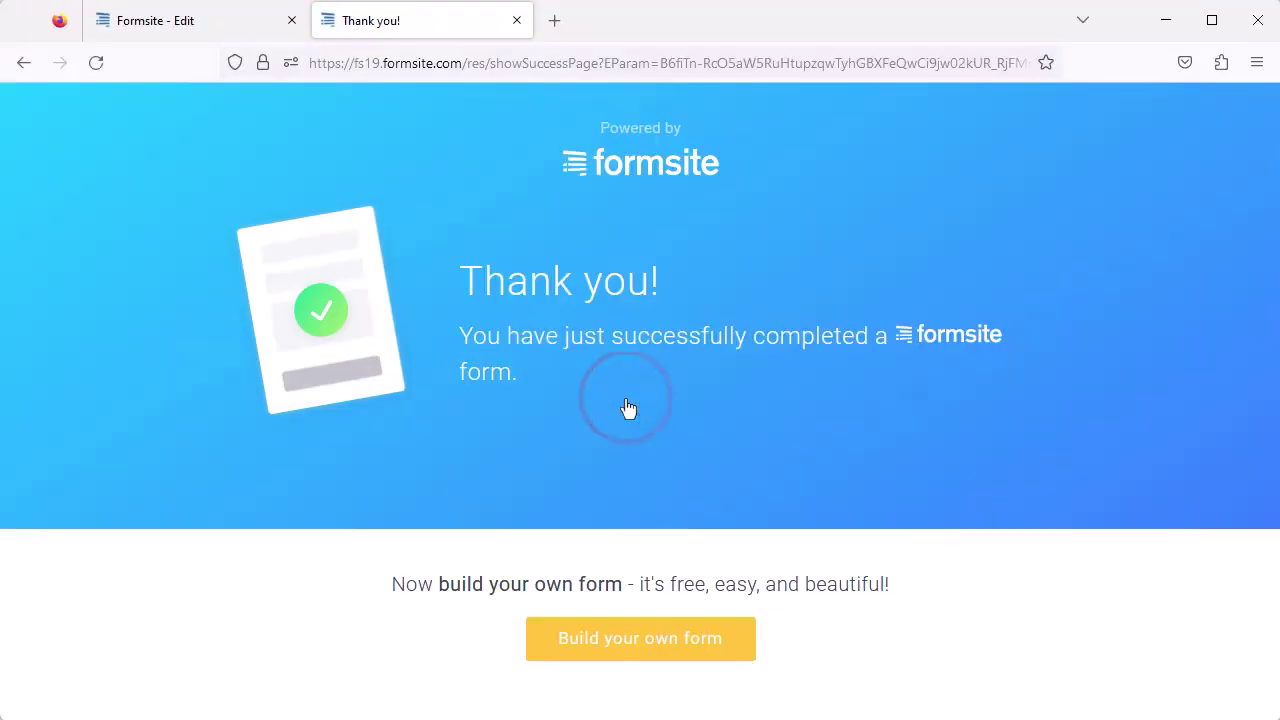
pyautogui.click(517, 20)
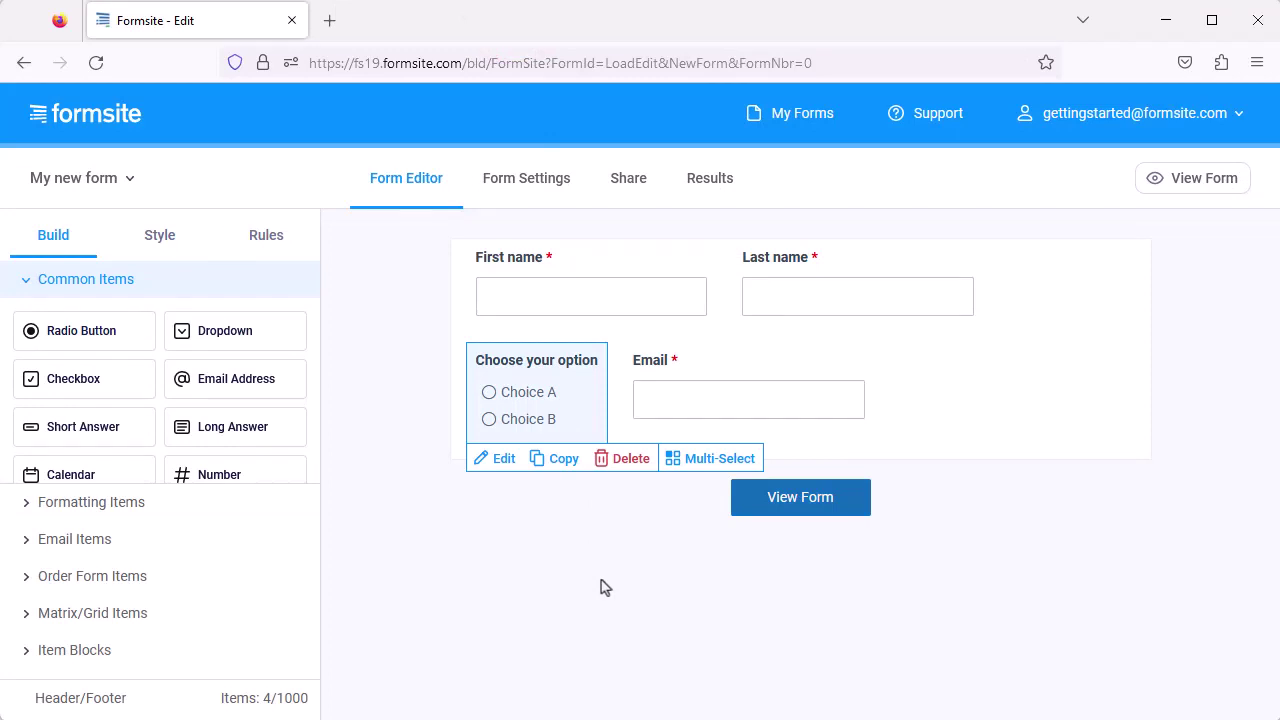
# Create a 'Send to me' email notification addressed to the account's email address.
pyautogui.click(530, 180)
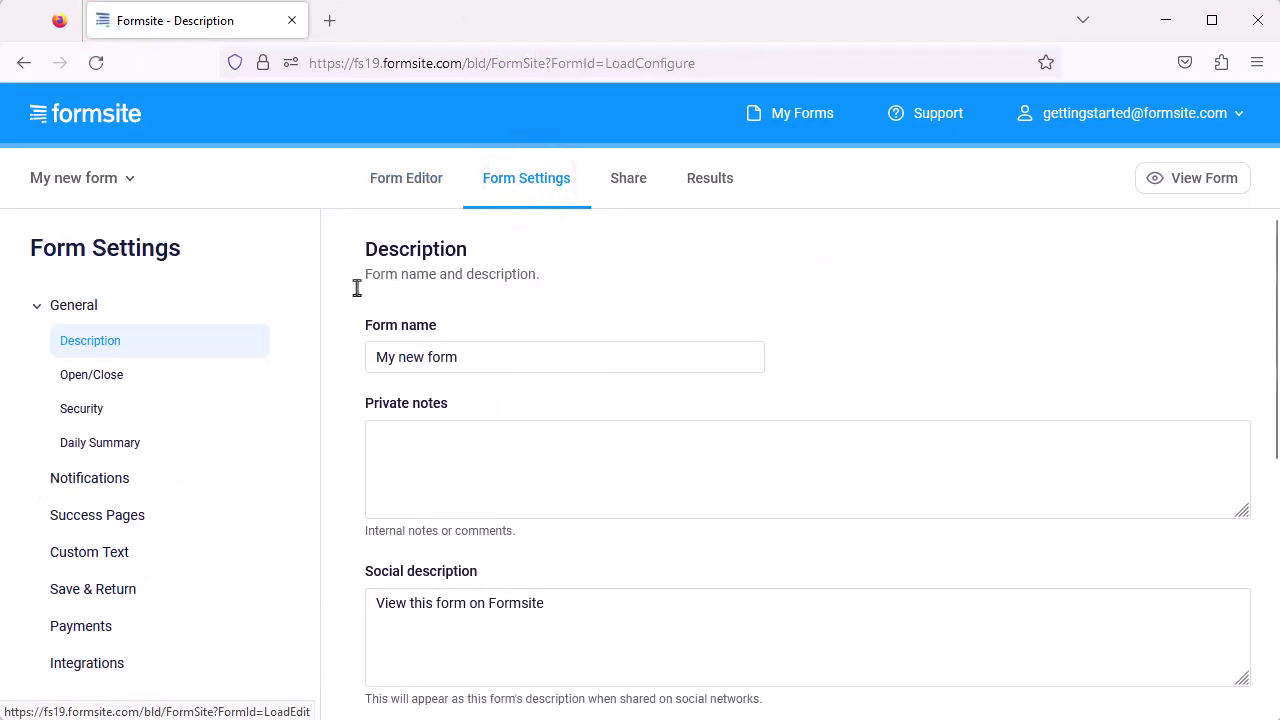
pyautogui.click(162, 483)
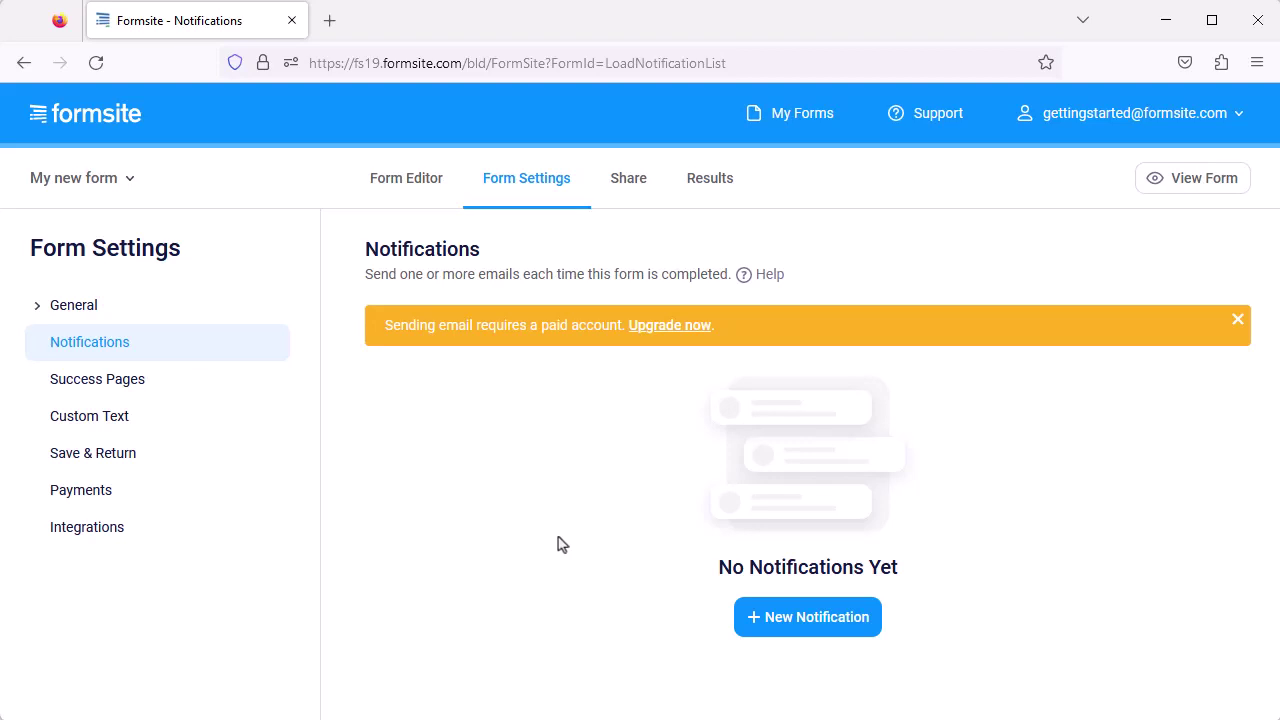
pyautogui.click(786, 616)
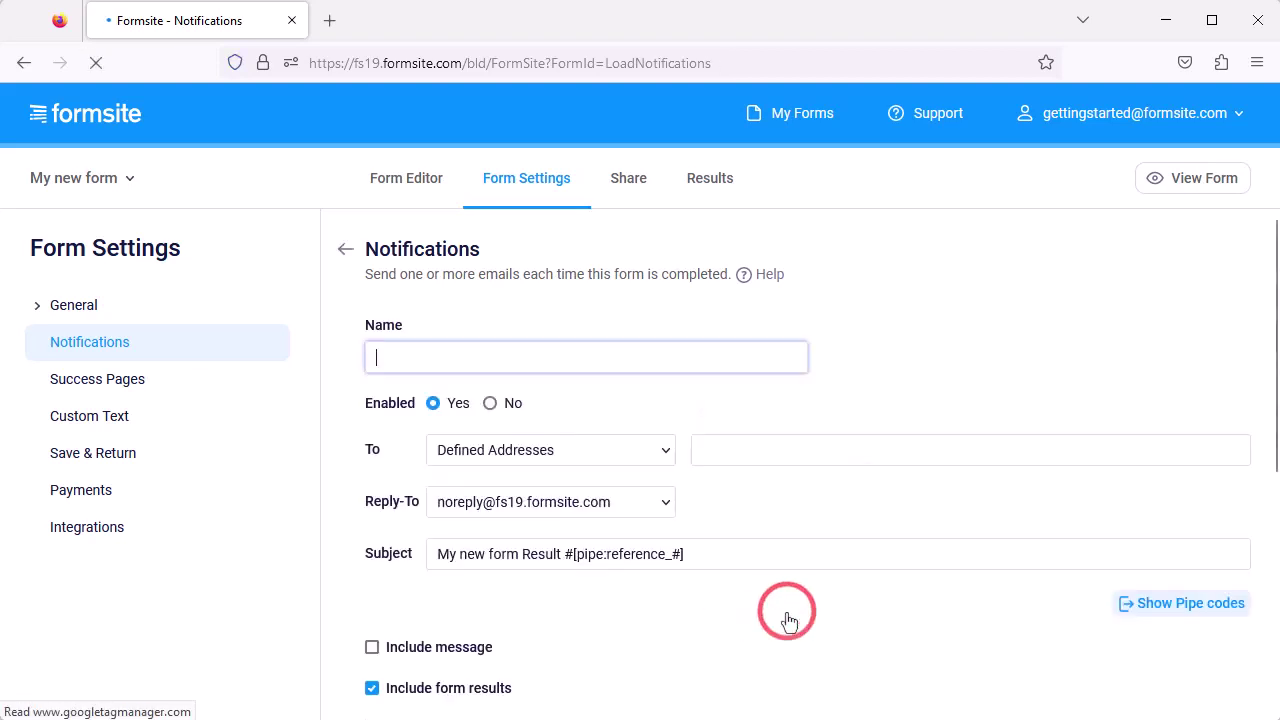
pyautogui.write('Send to me')
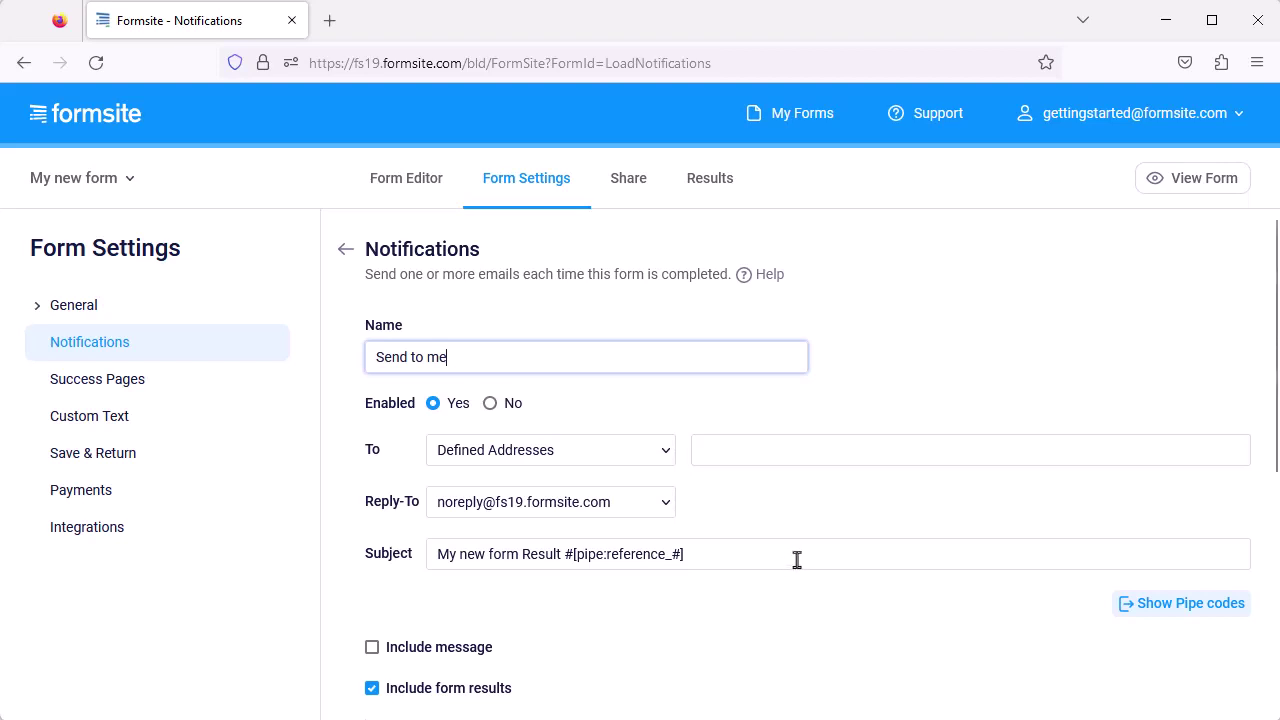
pyautogui.click(769, 455)
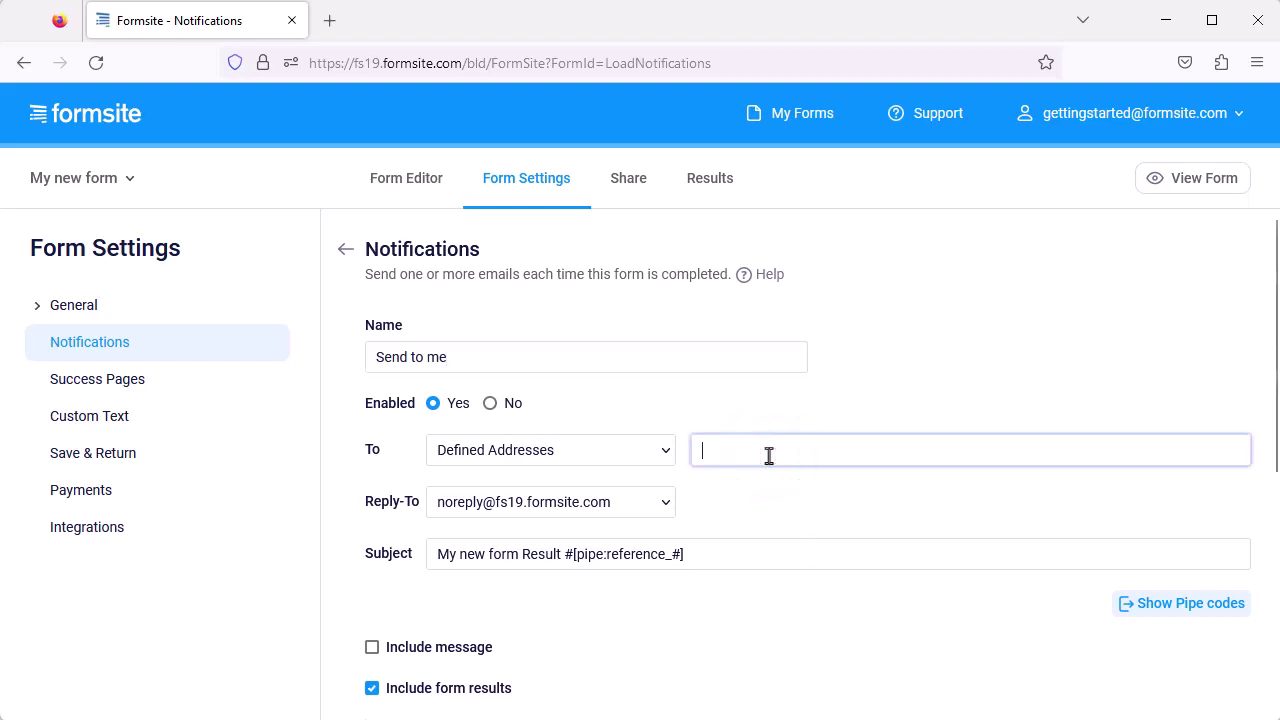
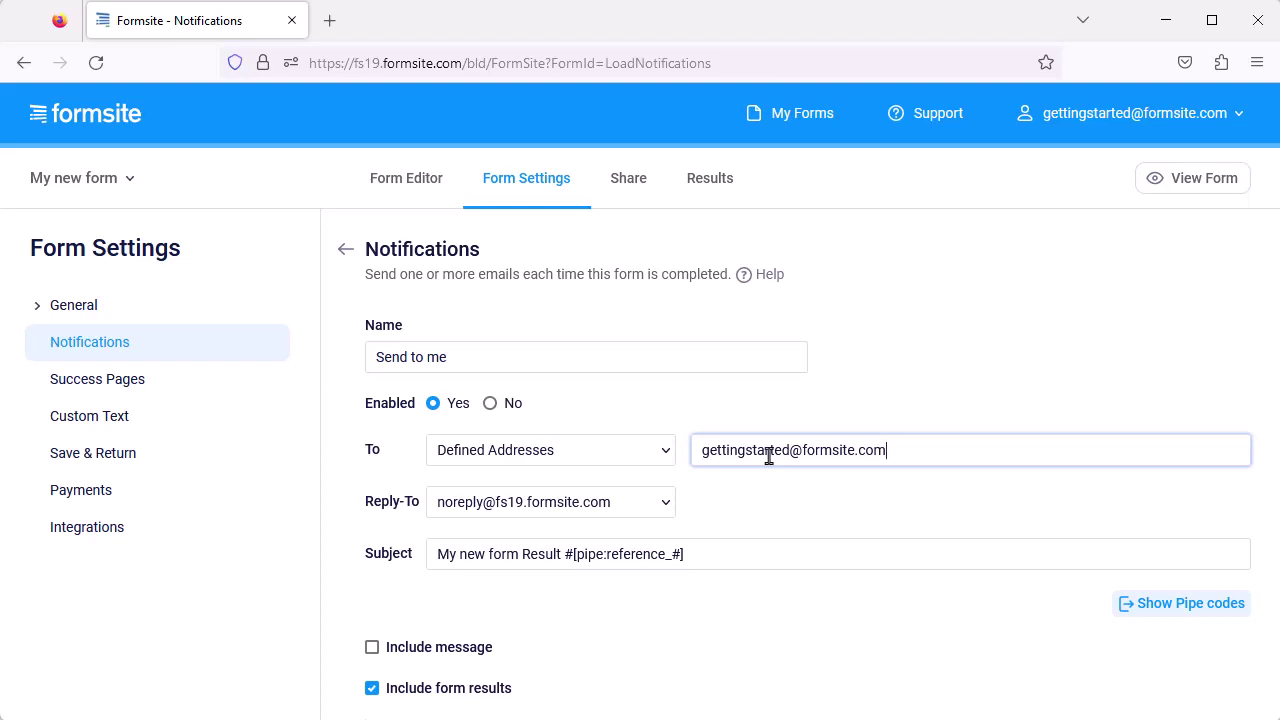
pyautogui.scroll(-5, 770, 632)
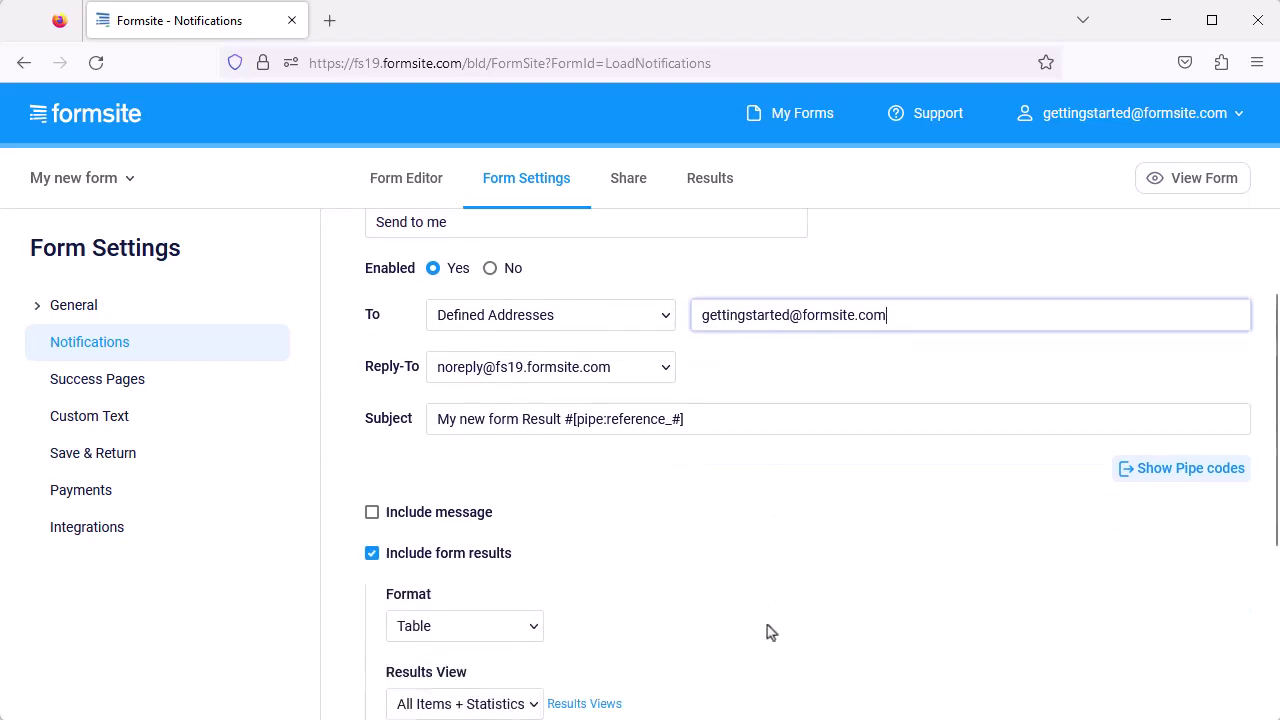
pyautogui.click(752, 671)
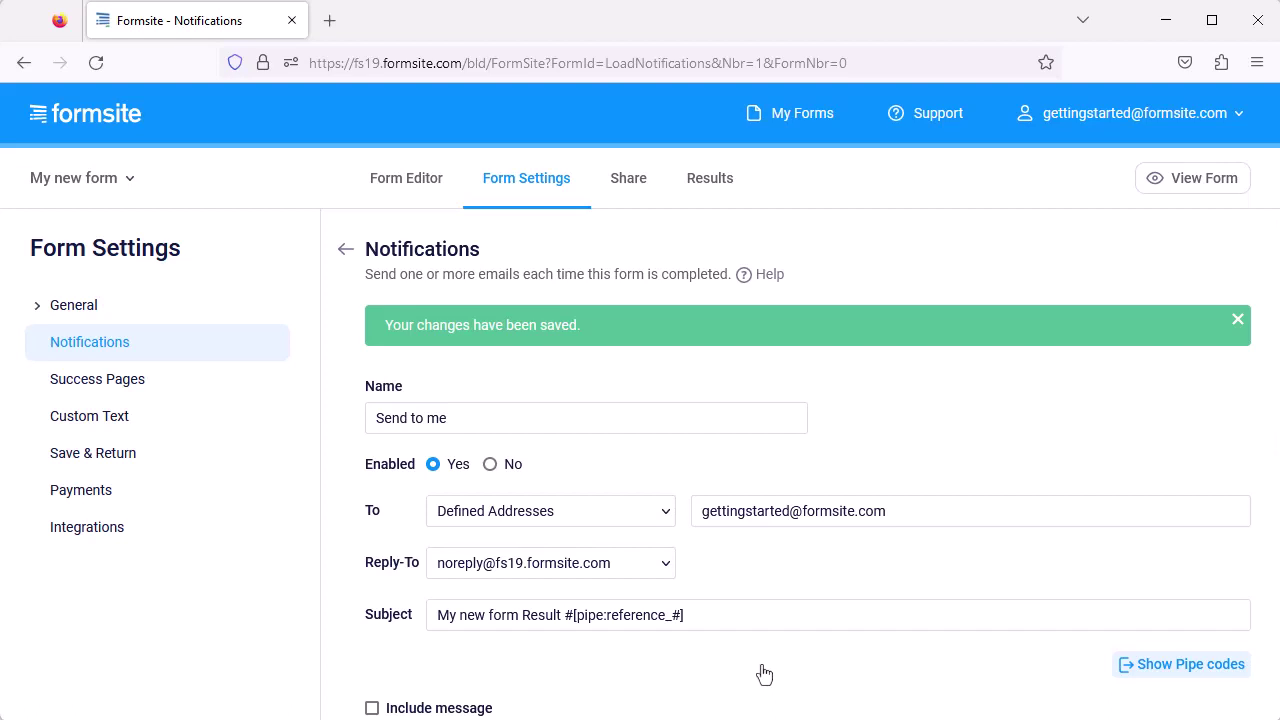
pyautogui.click(345, 249)
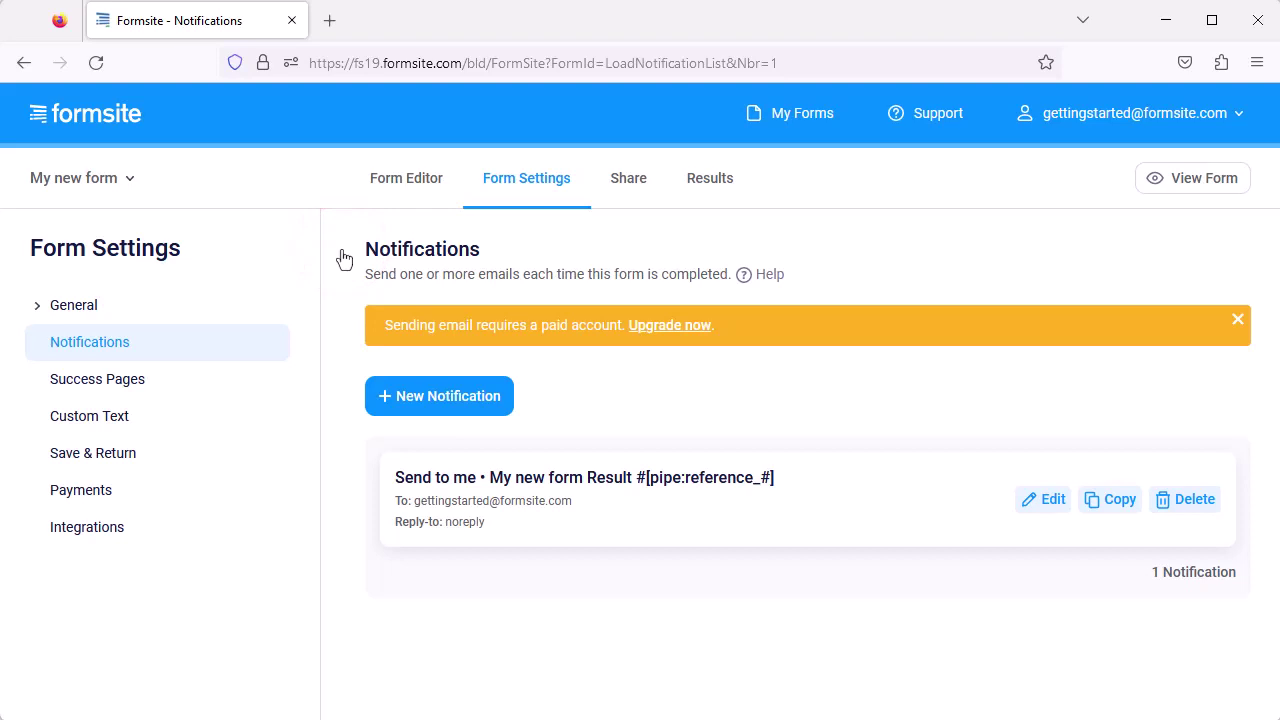
# Add a 'Send to visitor' notification to the Email field with a message and no form results.
pyautogui.click(475, 398)
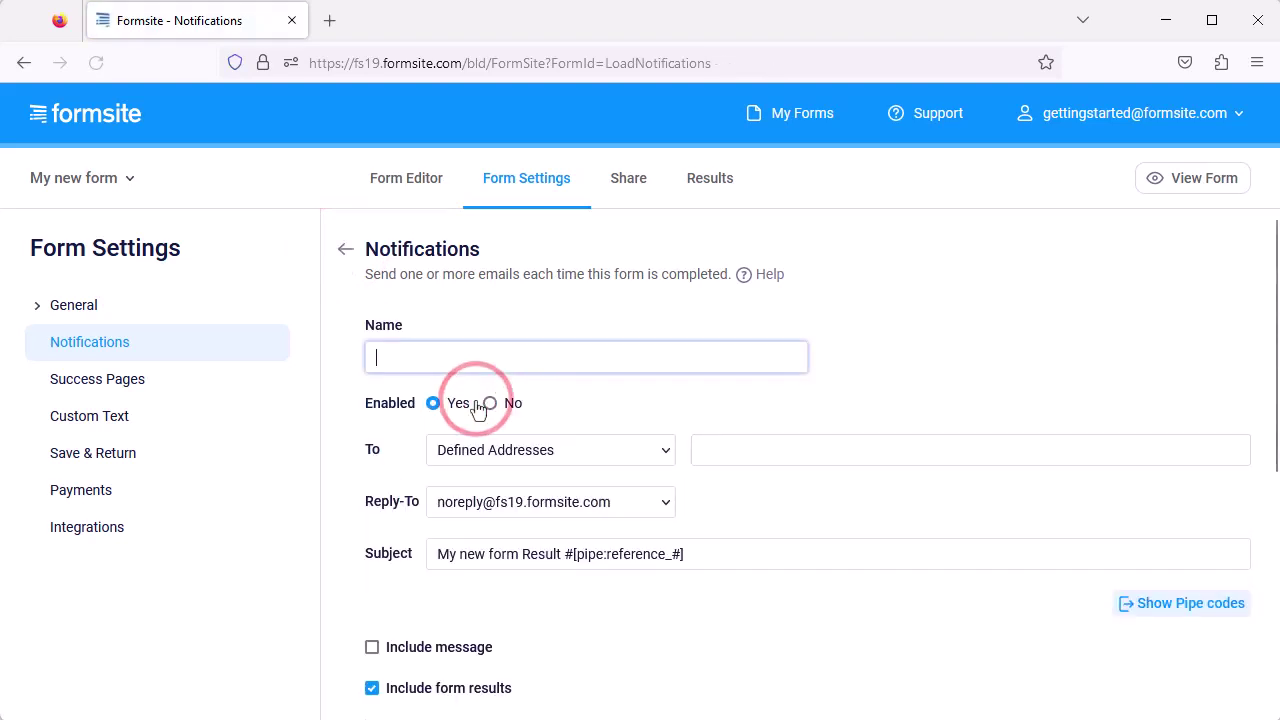
pyautogui.write('Send to visitor')
pyautogui.click(610, 452)
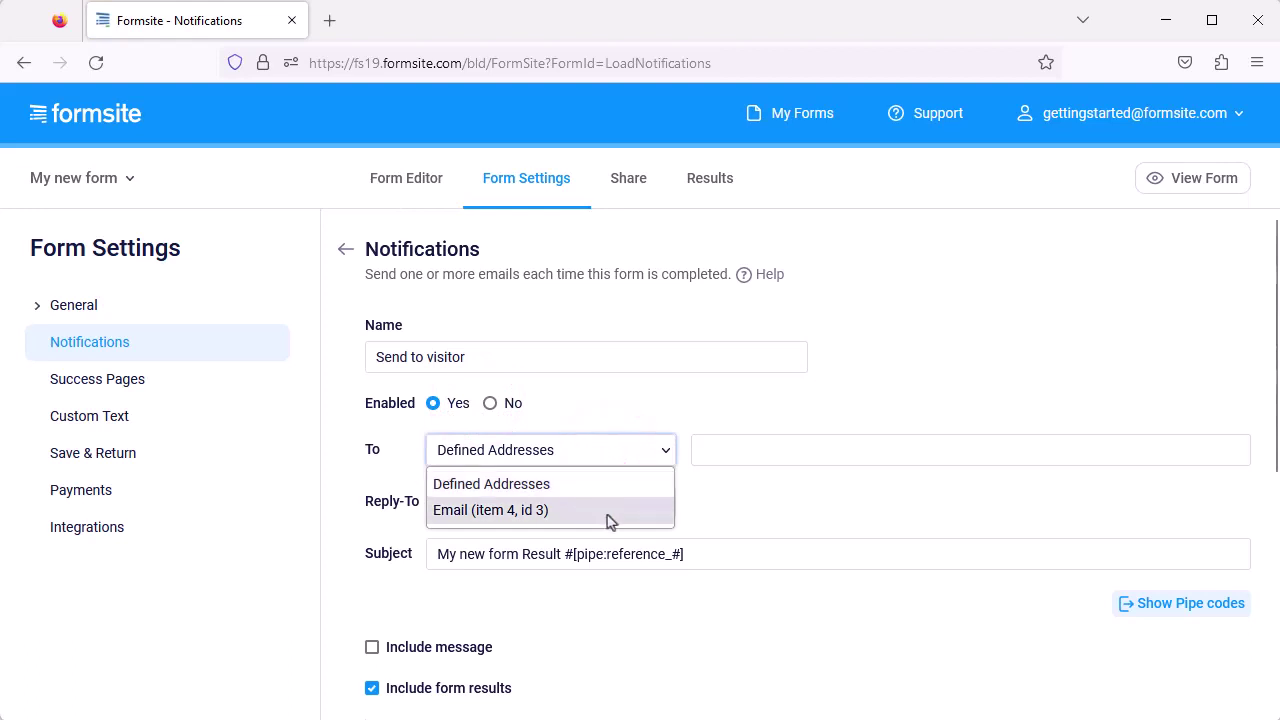
pyautogui.click(609, 519)
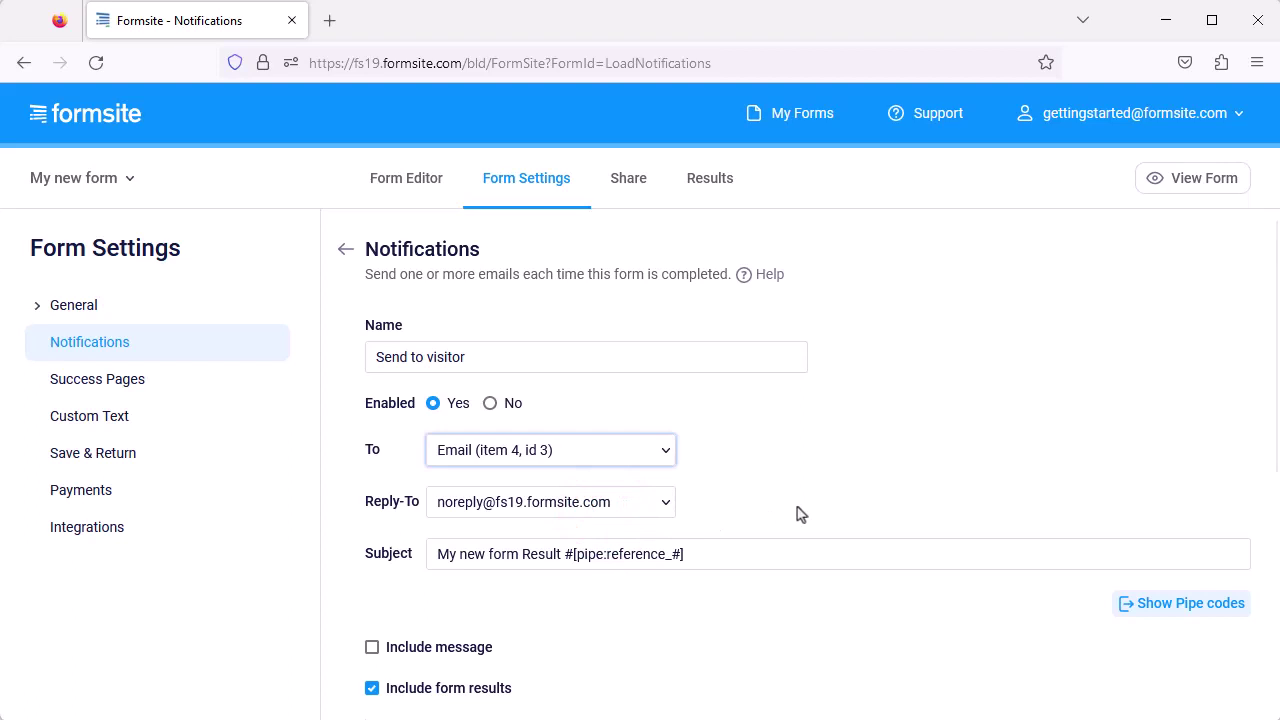
pyautogui.scroll(-4, 800, 513)
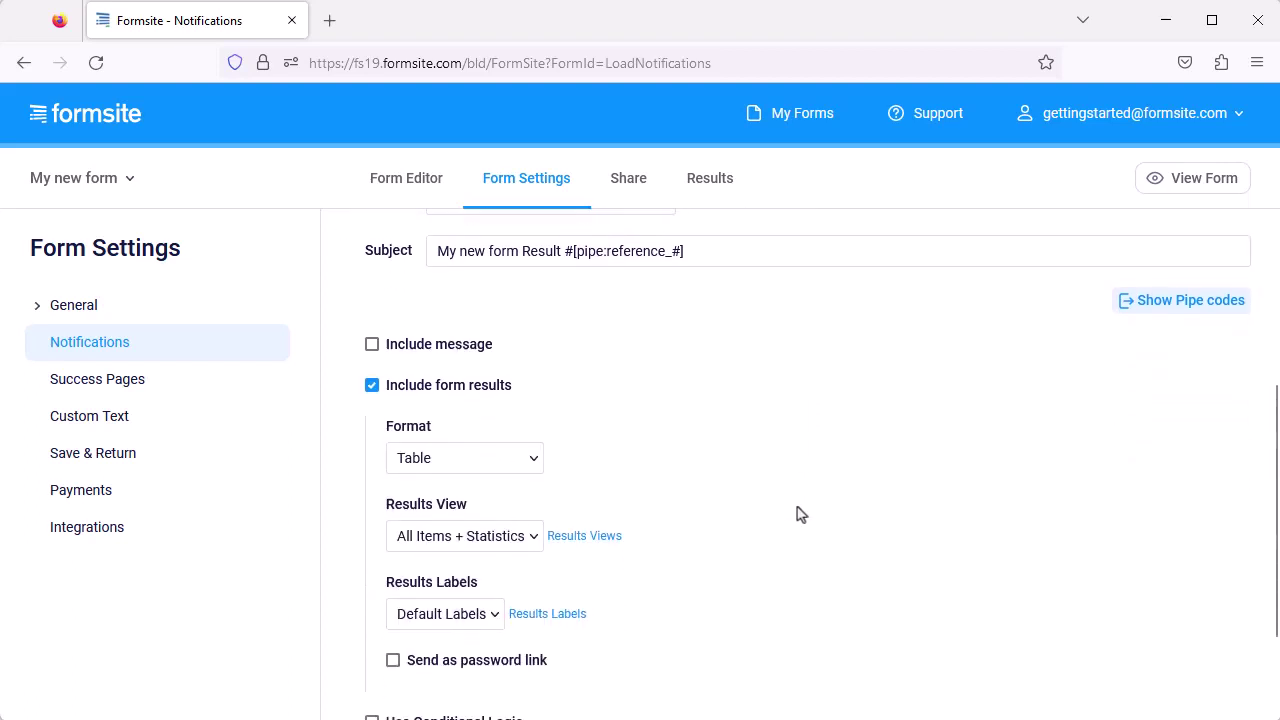
pyautogui.click(466, 239)
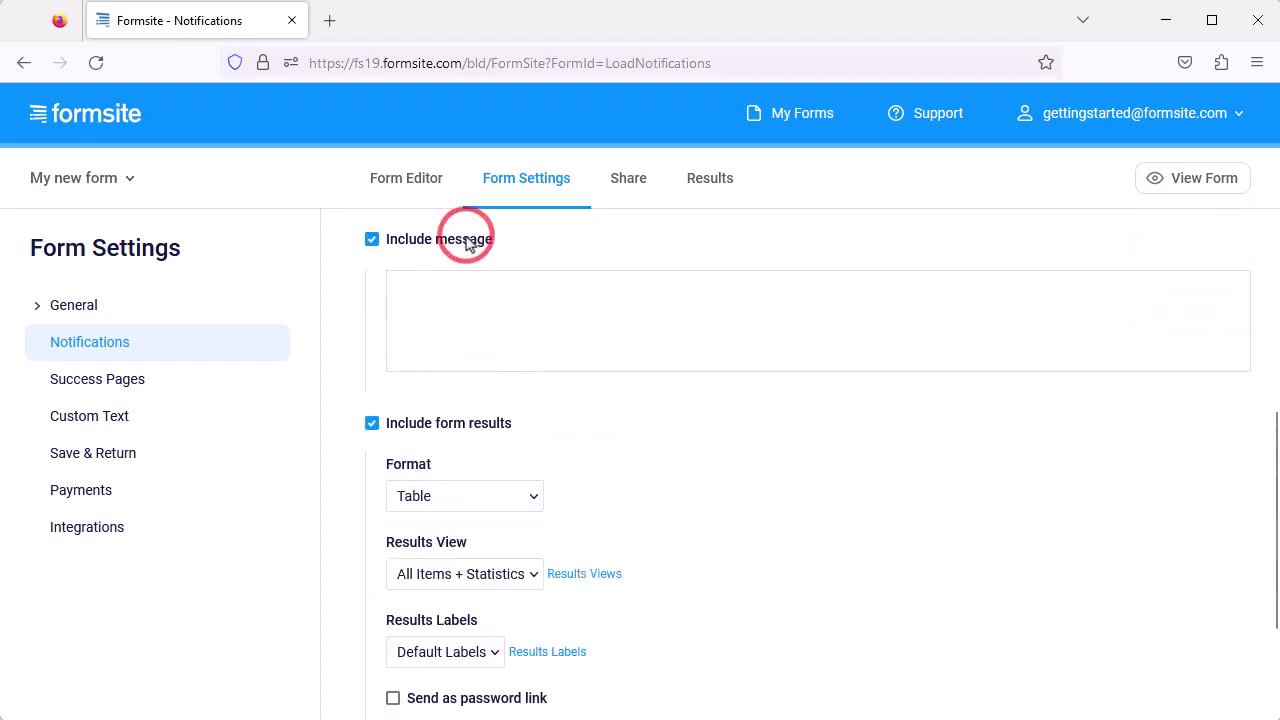
pyautogui.click(490, 305)
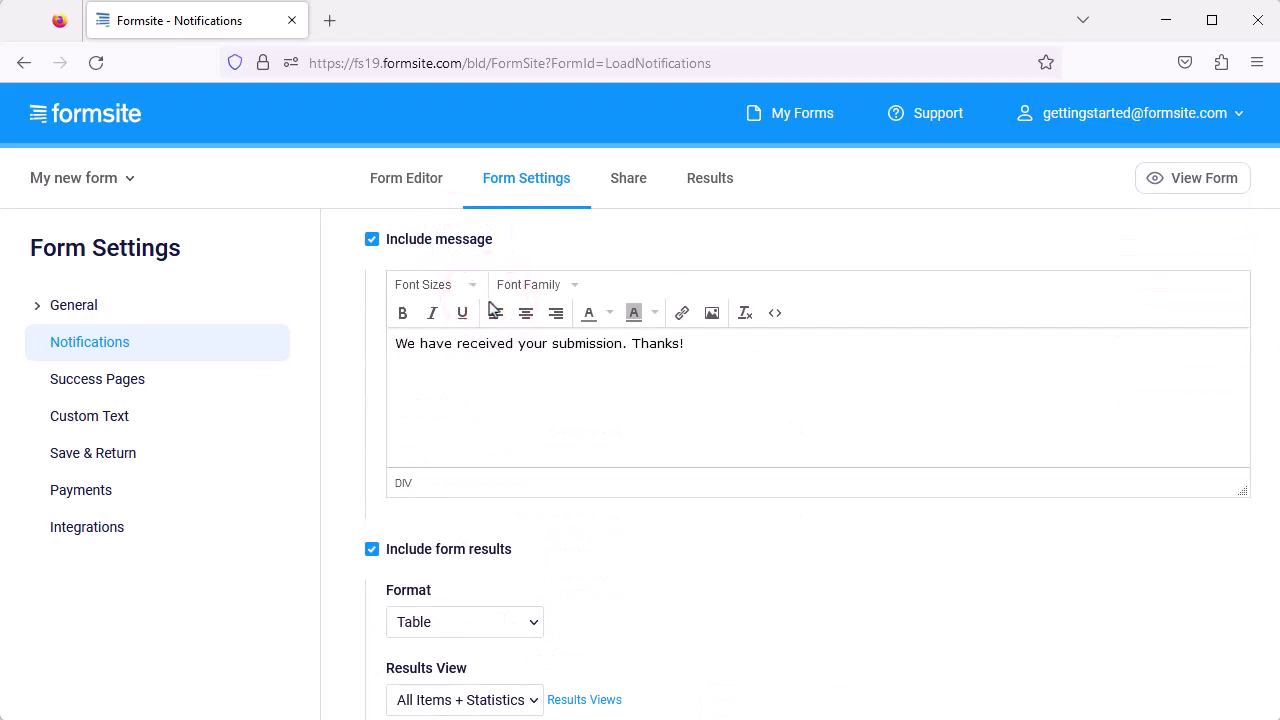
pyautogui.click(372, 551)
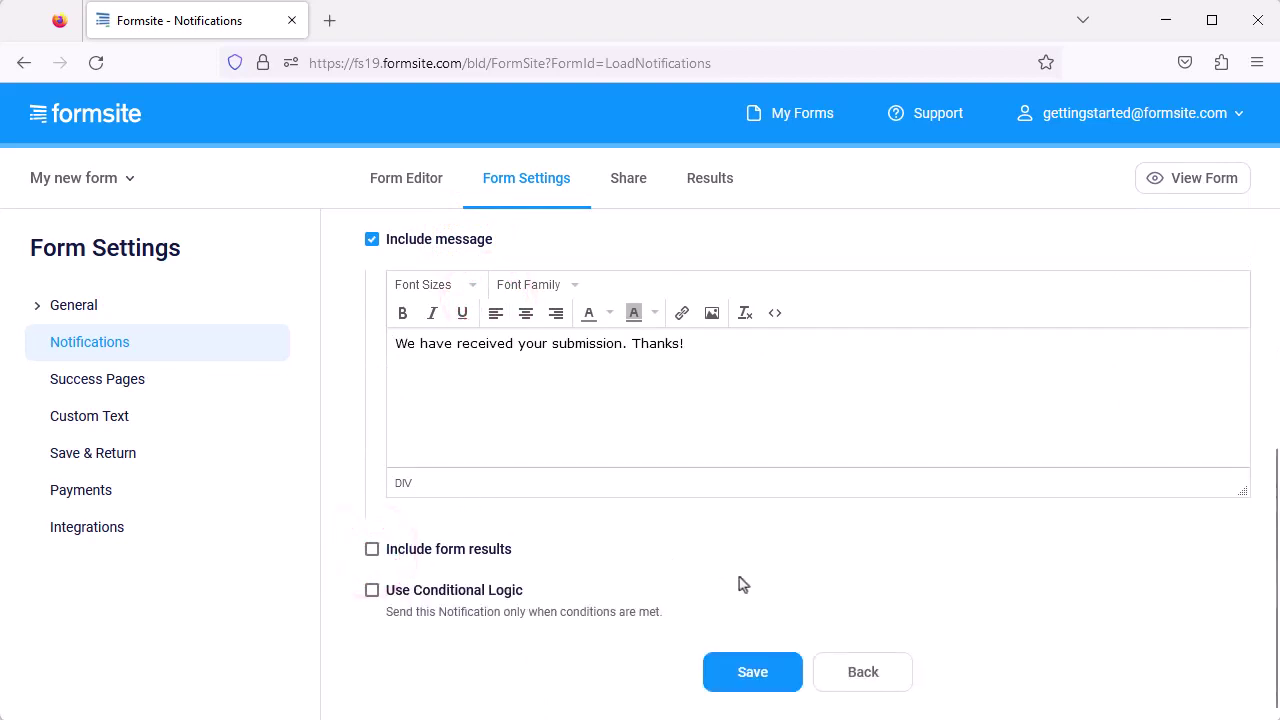
pyautogui.click(750, 672)
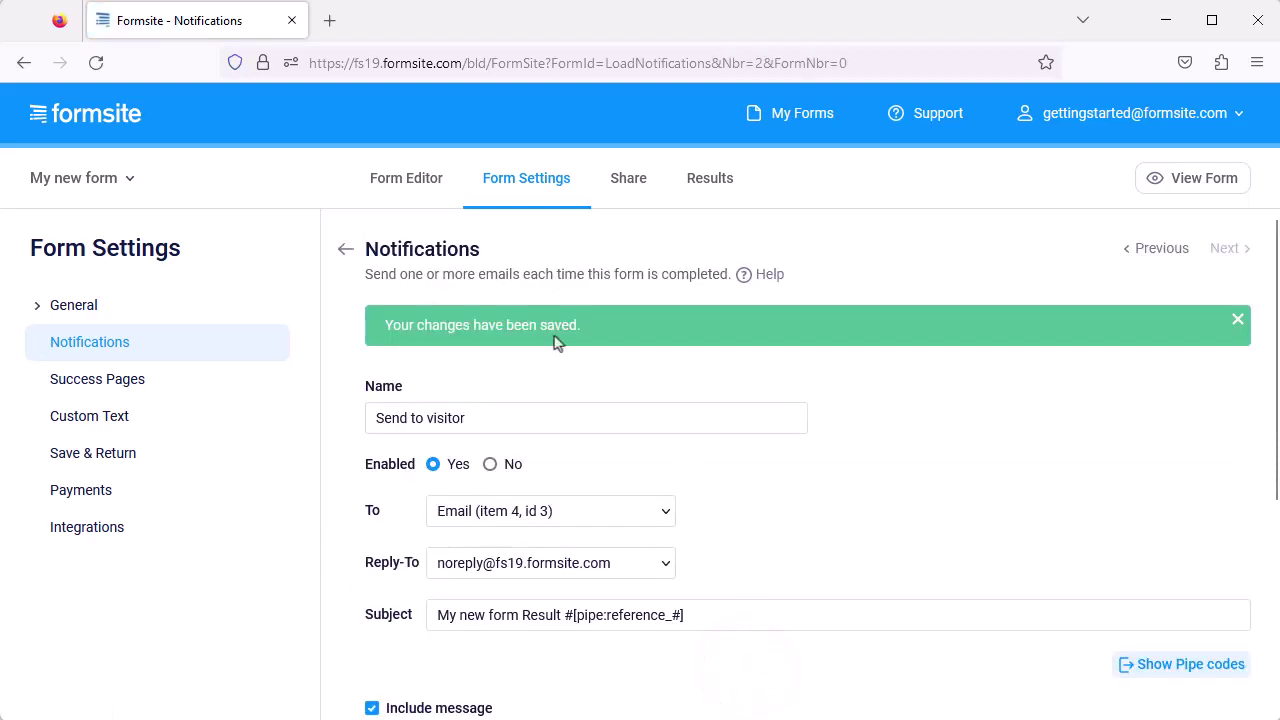
pyautogui.click(345, 250)
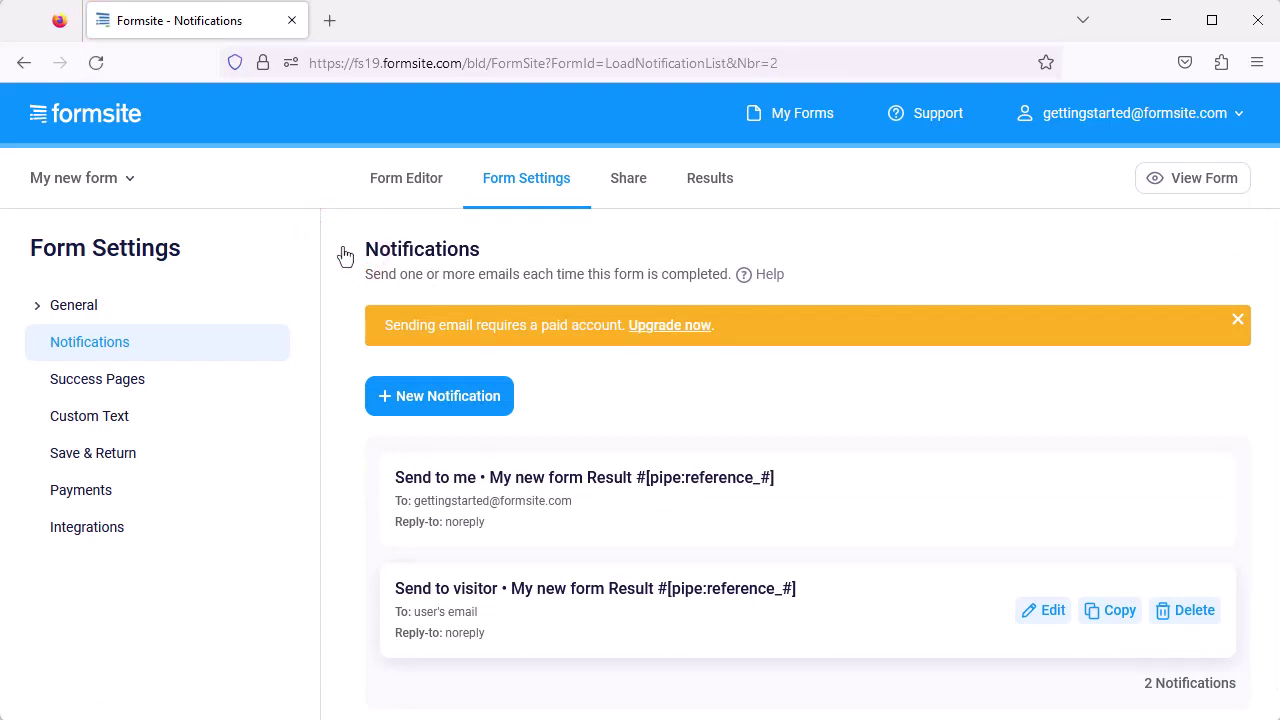
# Preview the live form from its Share link, then copy the form's embed code.
pyautogui.click(624, 184)
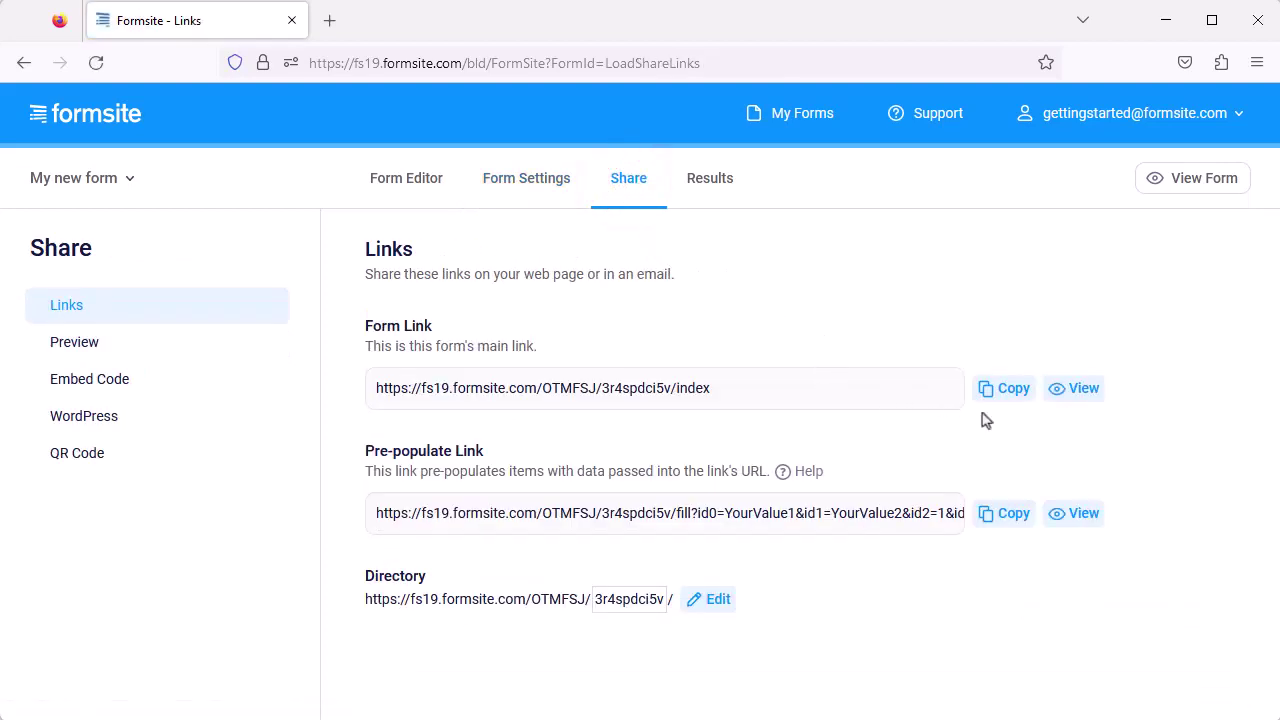
pyautogui.click(1073, 392)
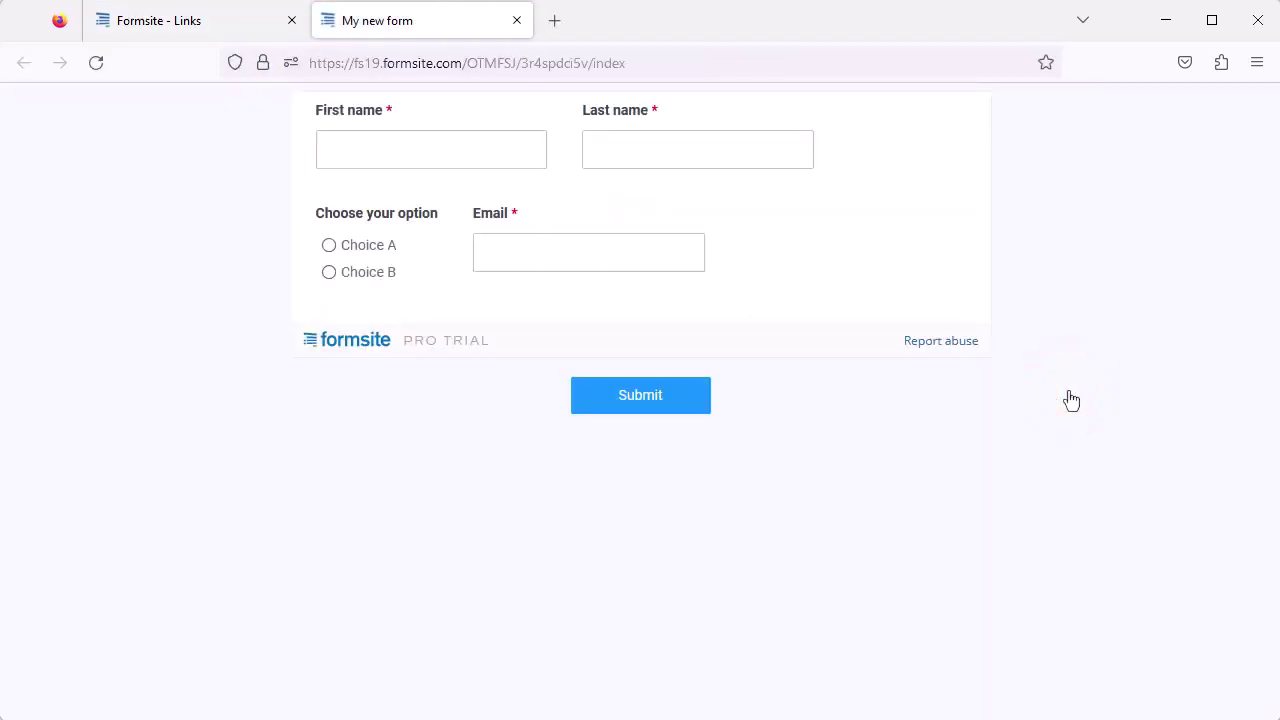
pyautogui.click(516, 20)
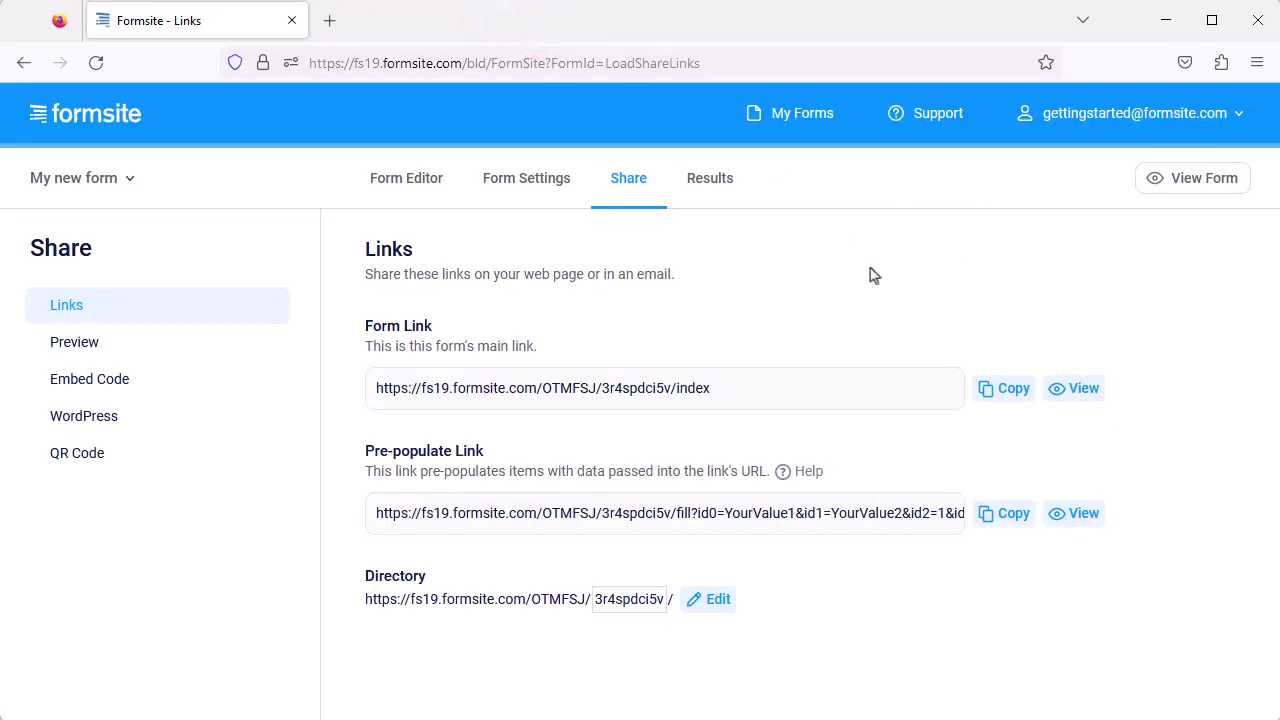
pyautogui.click(253, 385)
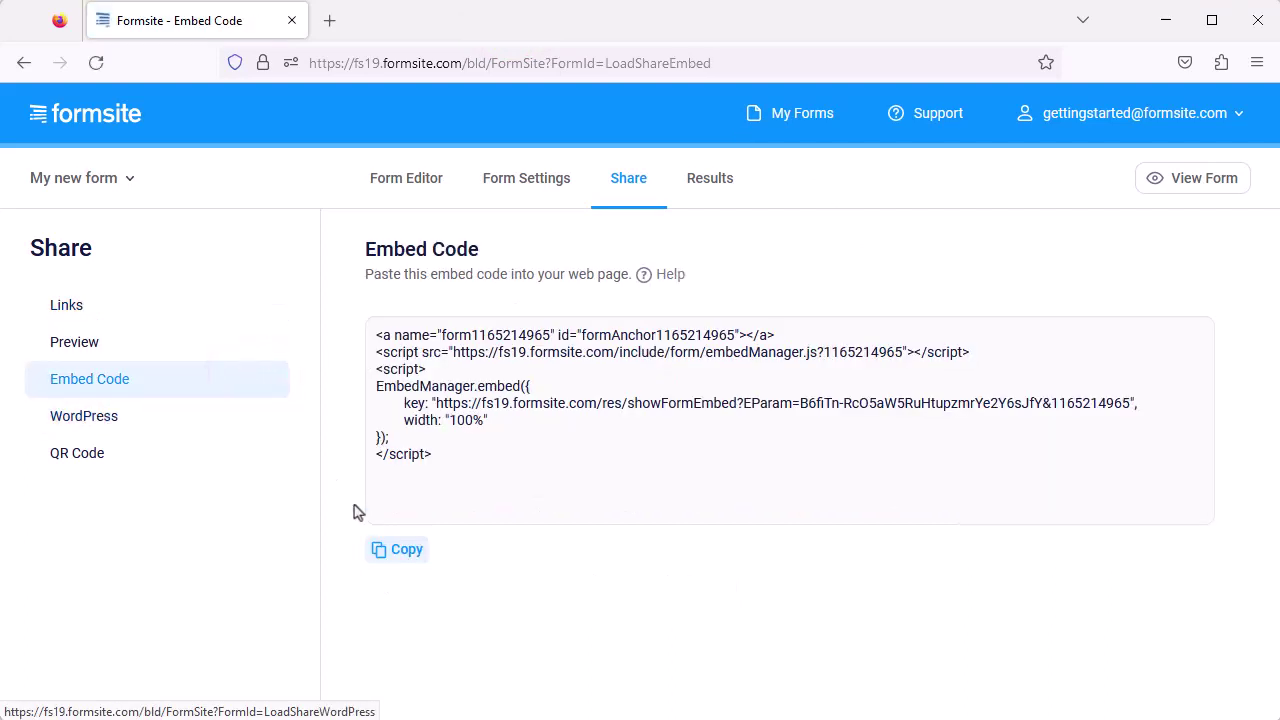
pyautogui.click(398, 555)
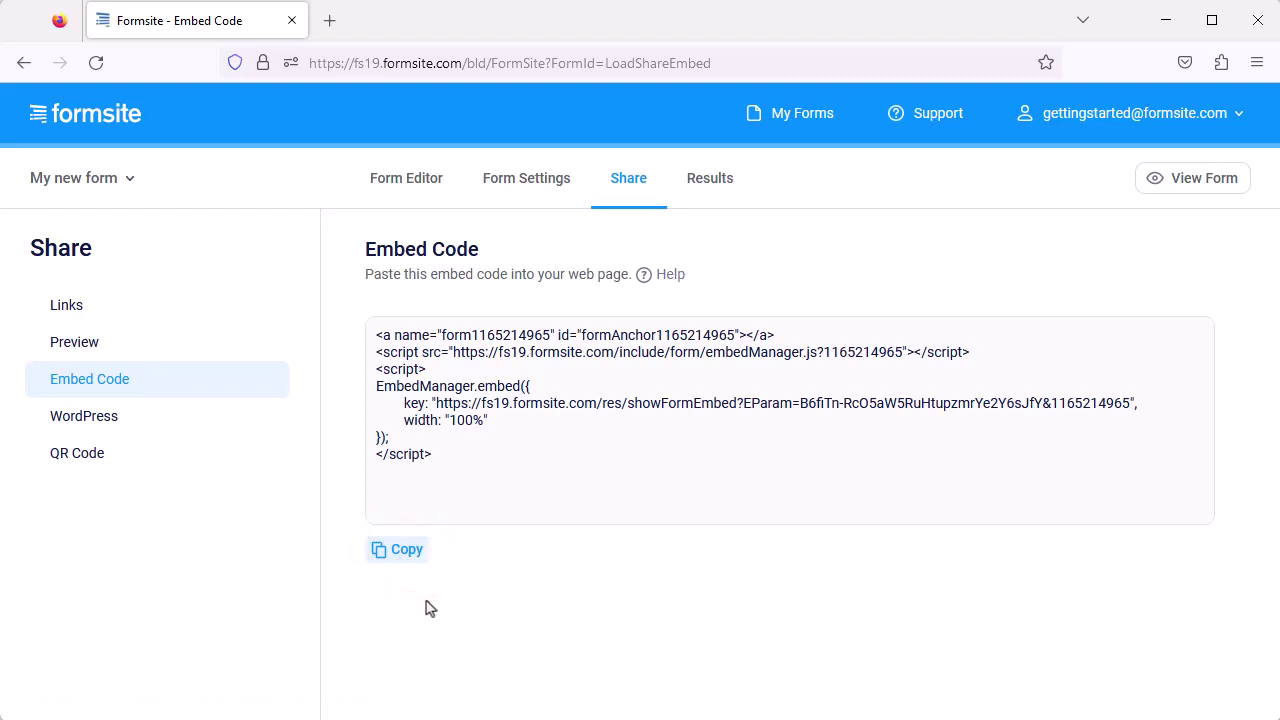
# Inspect the test result in the Results view and edit windows without changing it.
pyautogui.click(716, 188)
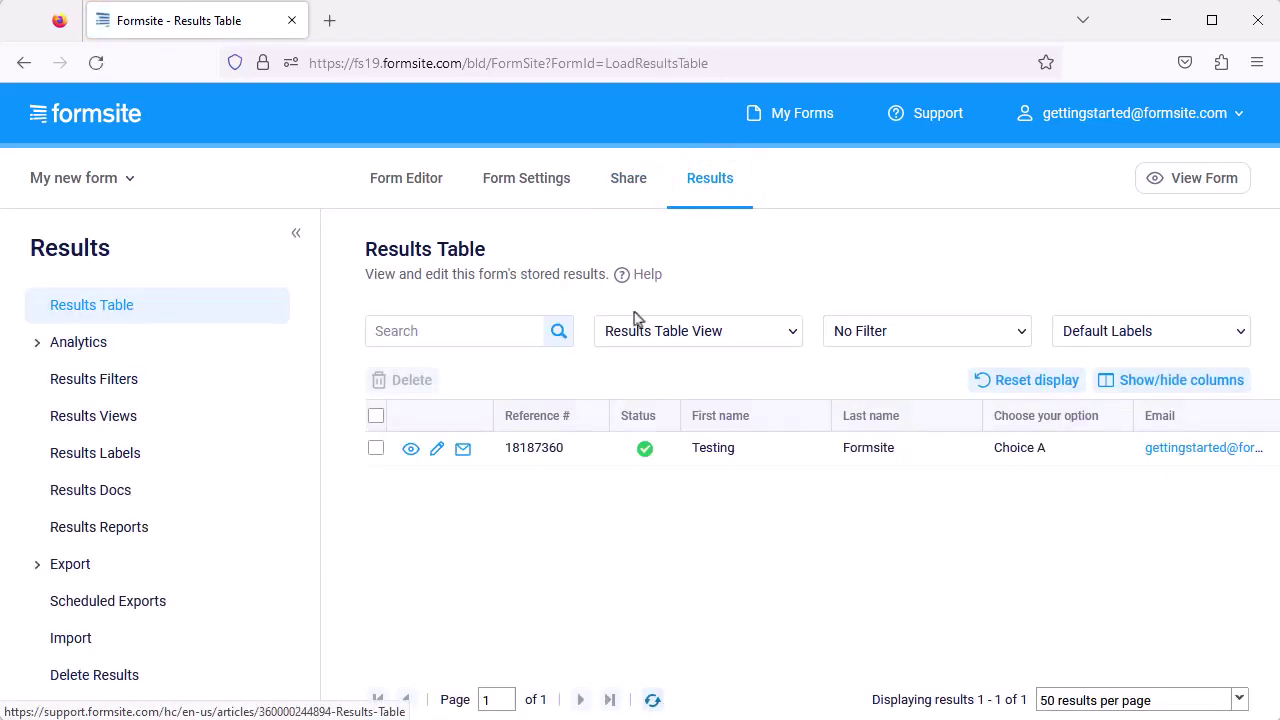
pyautogui.click(411, 450)
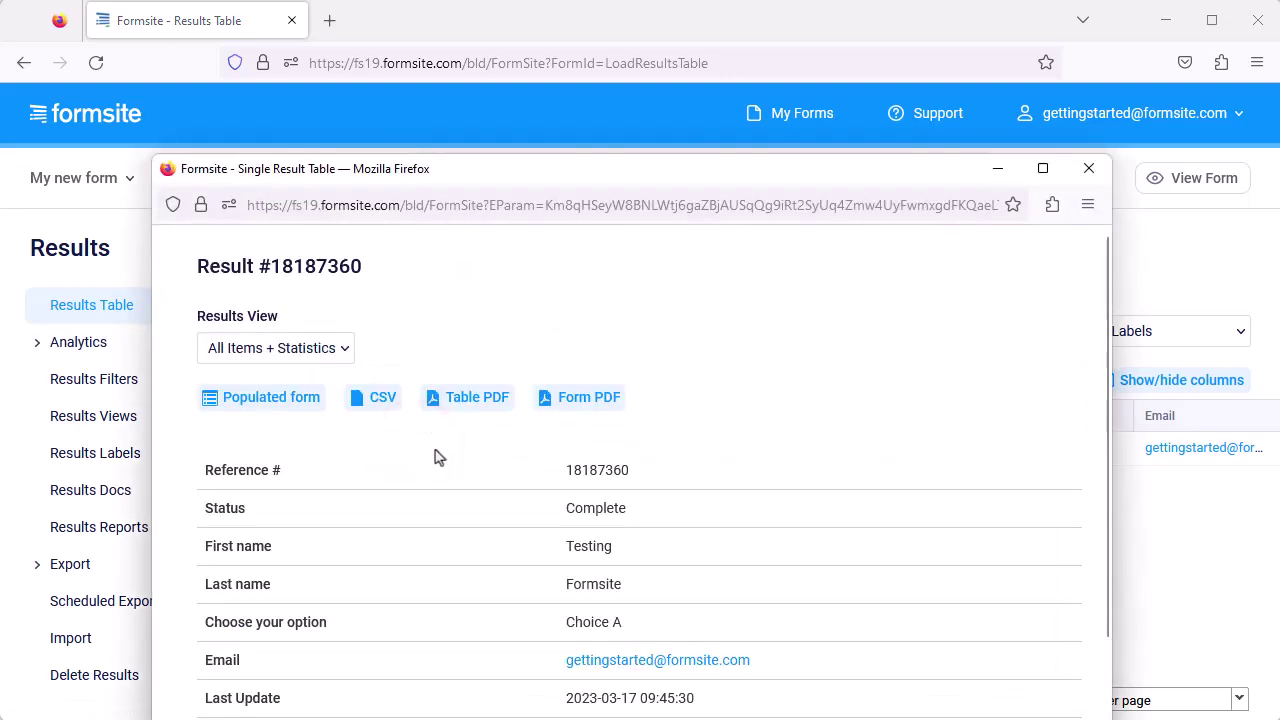
pyautogui.click(1087, 167)
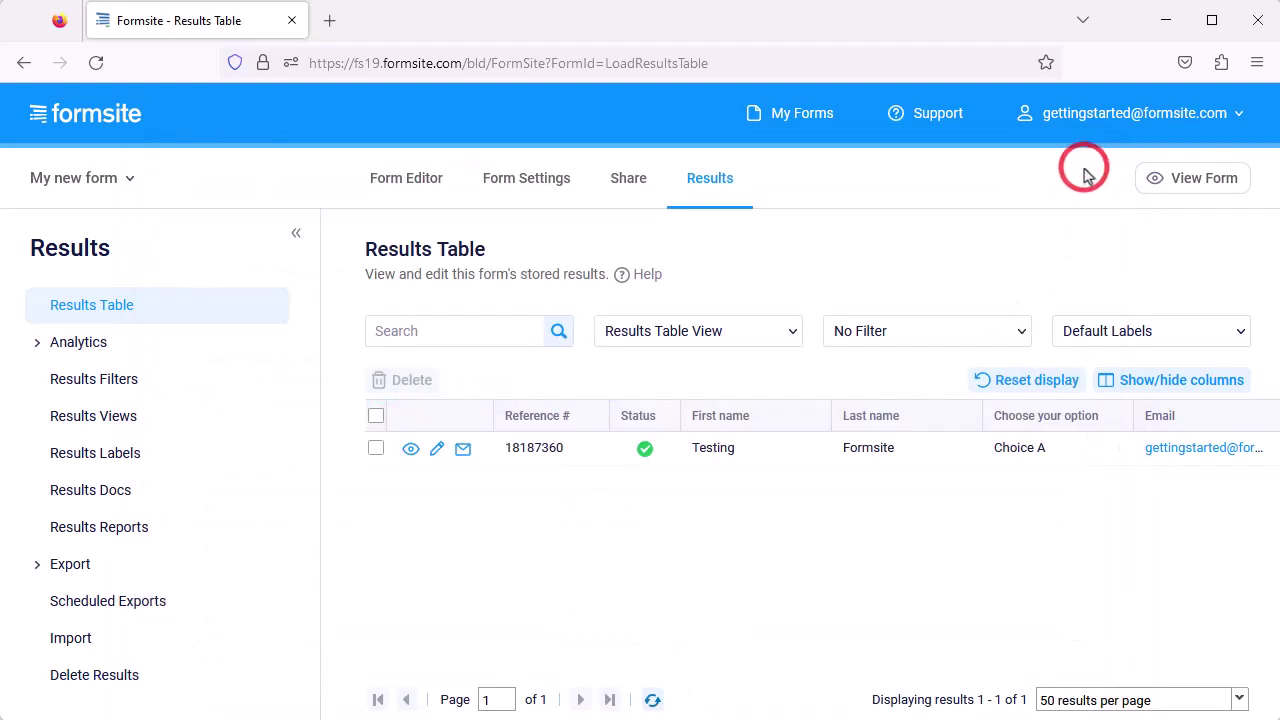
pyautogui.click(437, 449)
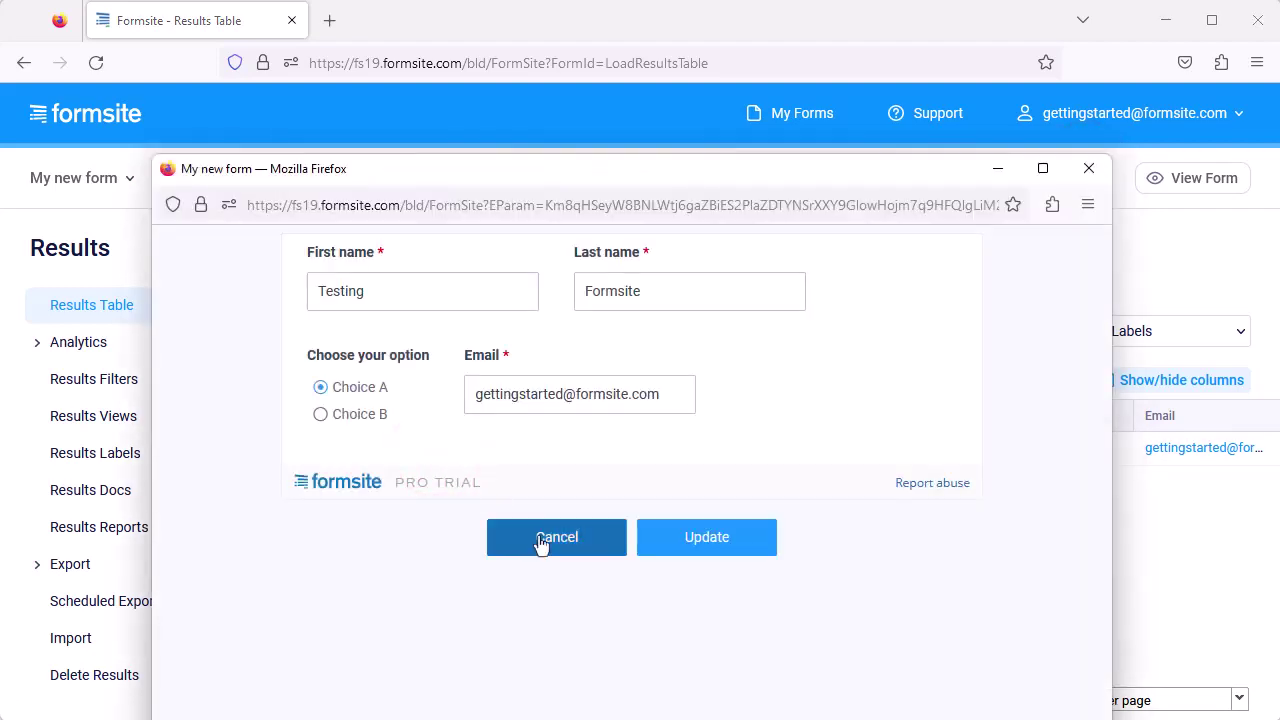
pyautogui.click(541, 543)
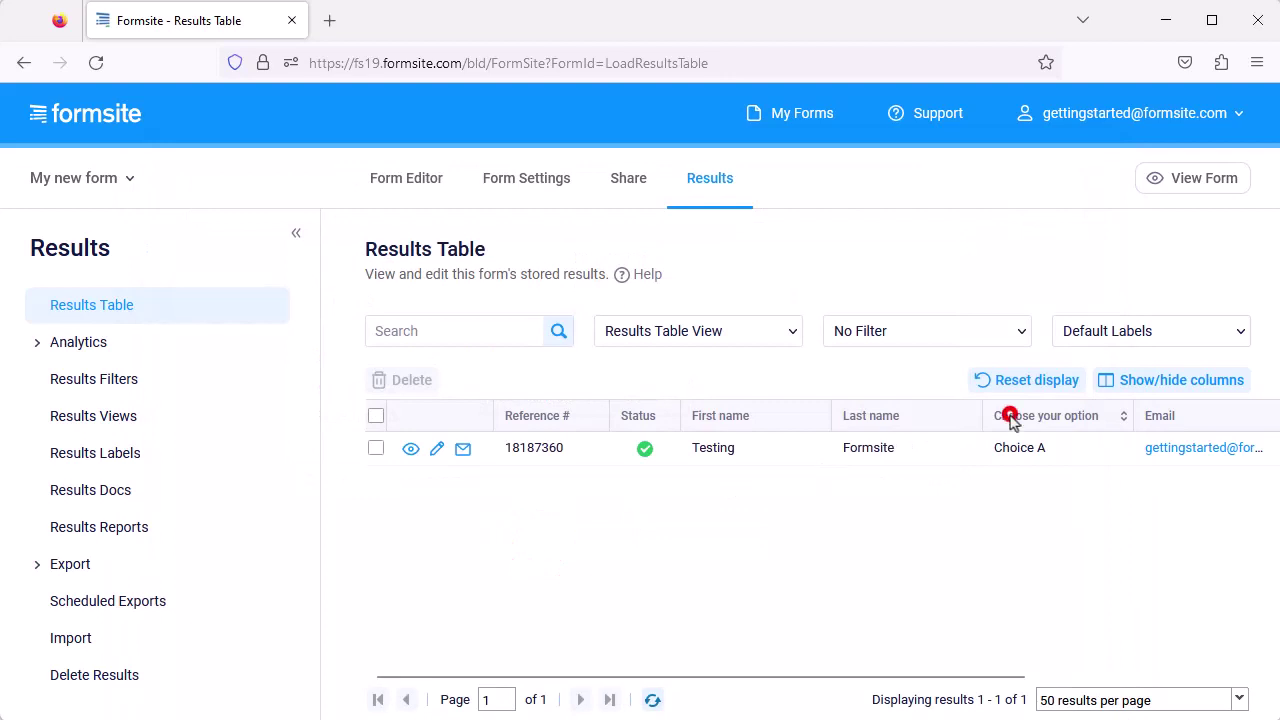
# Move the Choose your option column before First name and delete the test result.
pyautogui.moveTo(1012, 420); pyautogui.dragTo(706, 420)
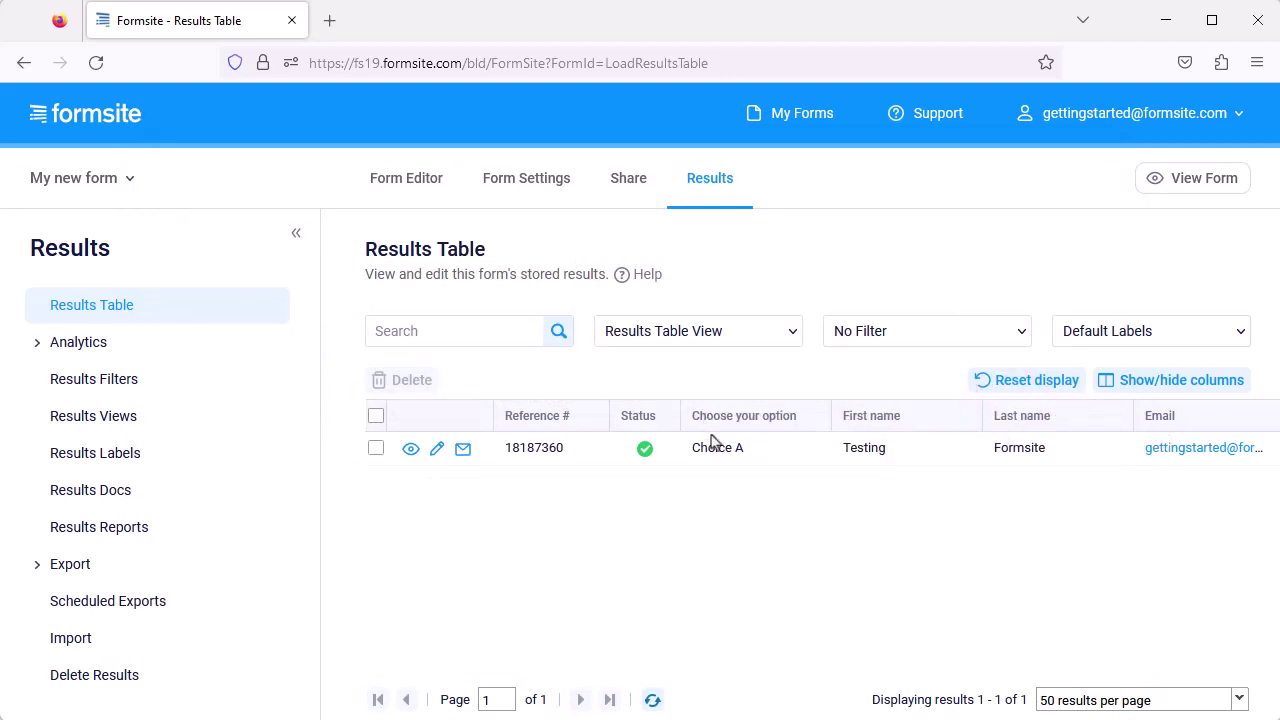
pyautogui.click(376, 448)
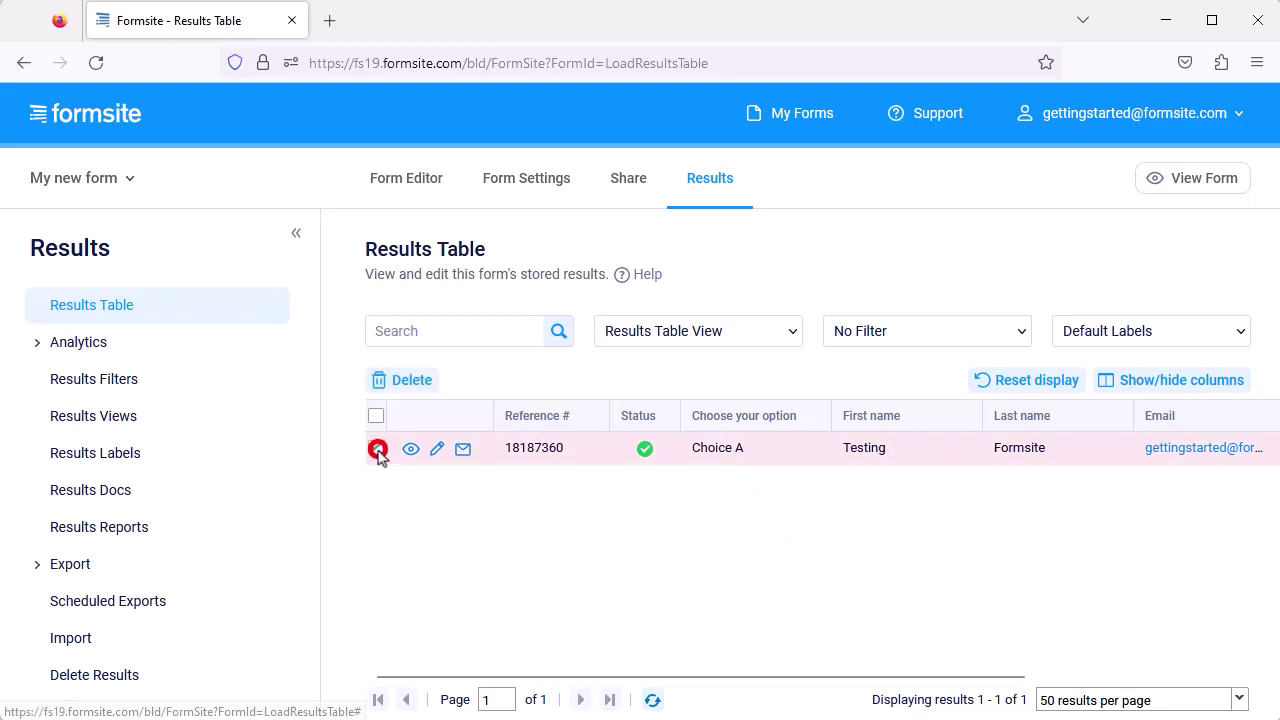
pyautogui.click(417, 385)
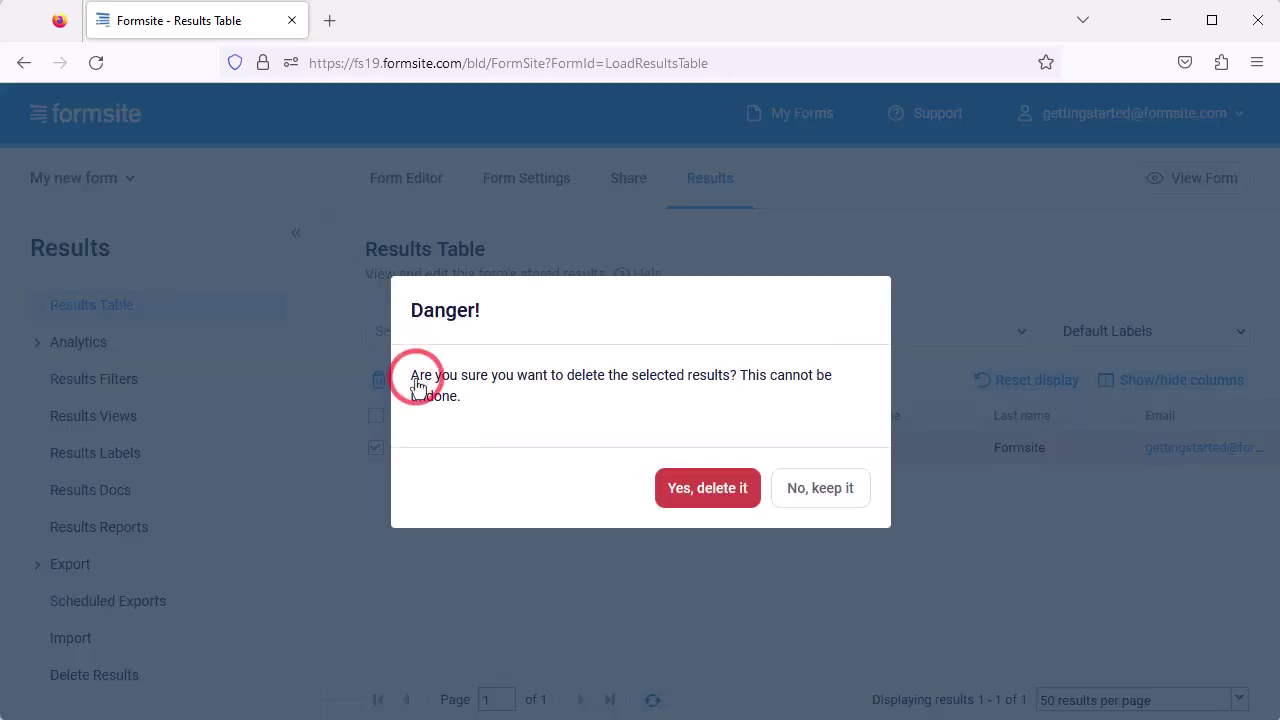
pyautogui.click(689, 490)
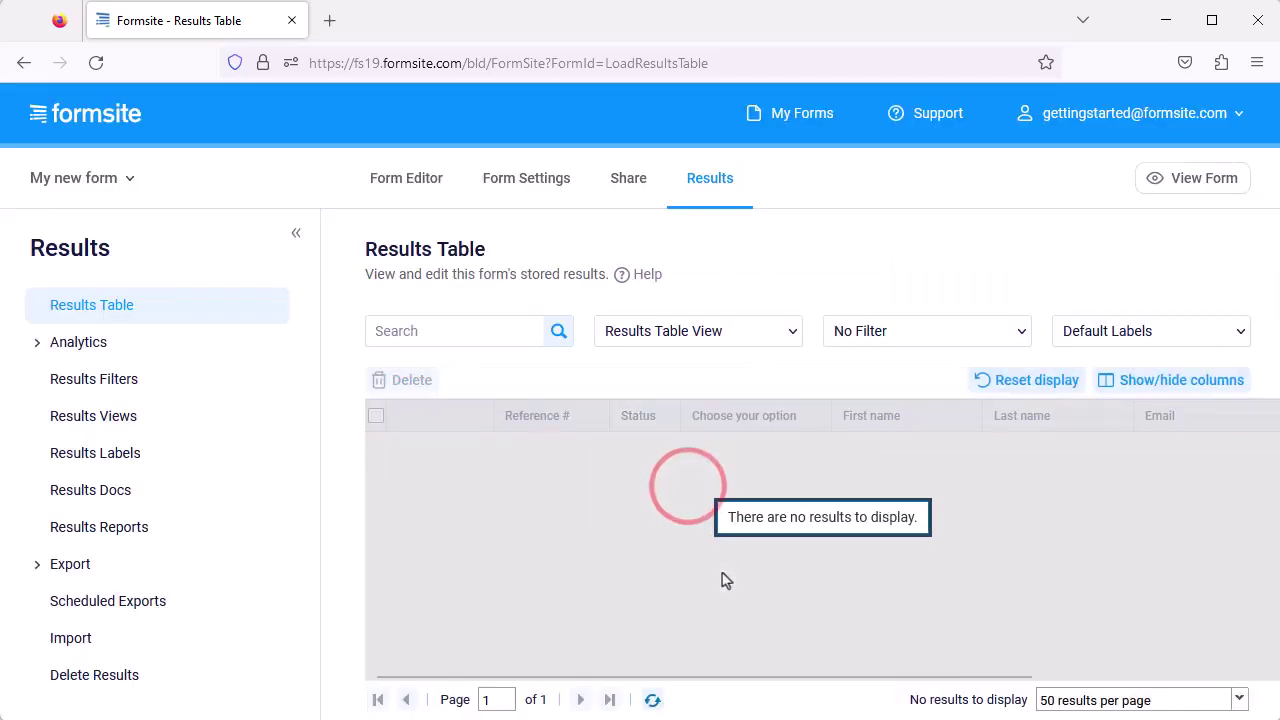
pyautogui.click(800, 114)
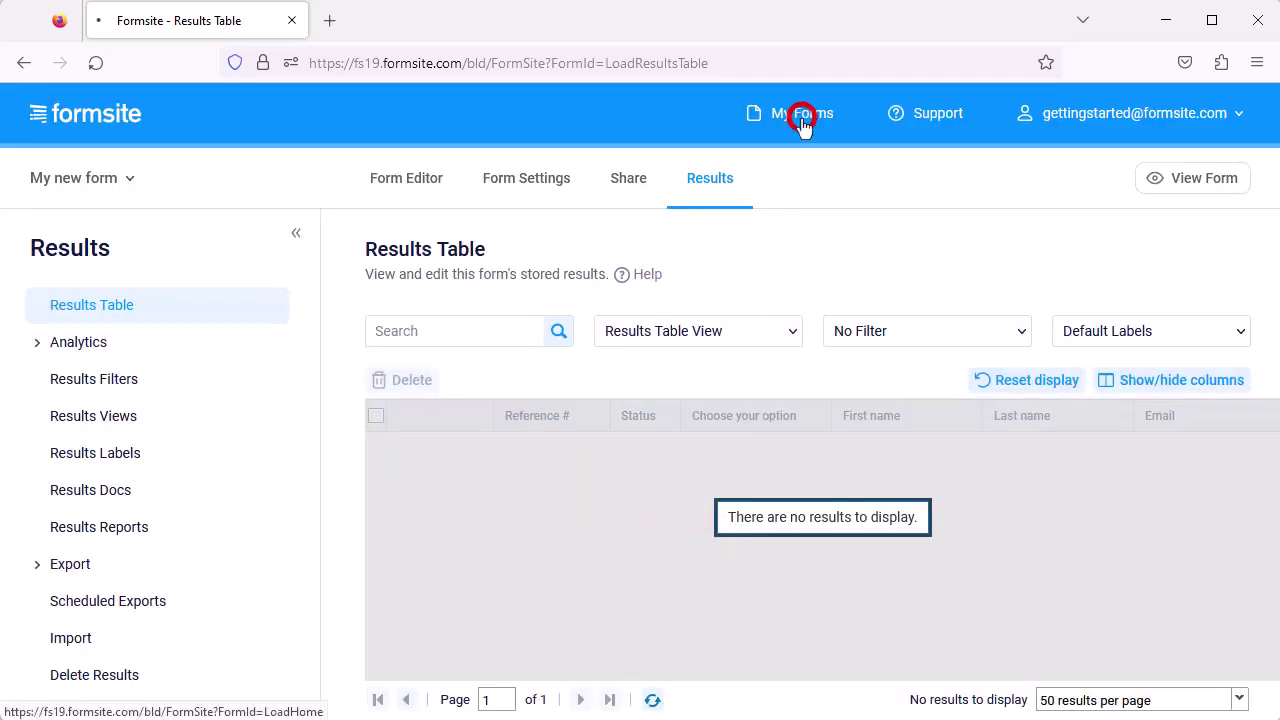